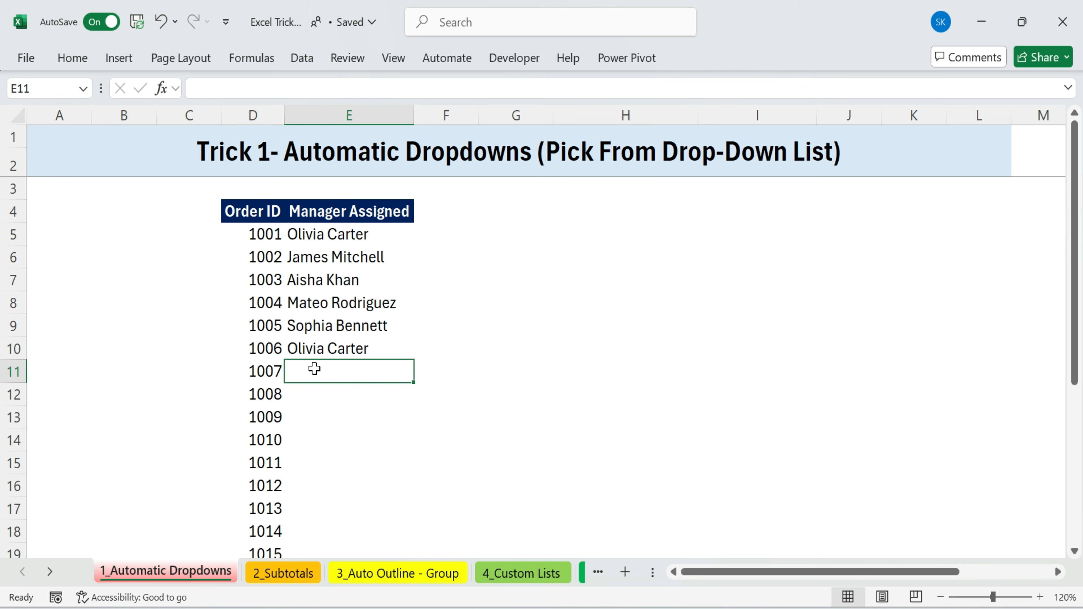
key("alt+Down")
key("Down")
key("Down")
key("Down")
key("Down")
key("Down")
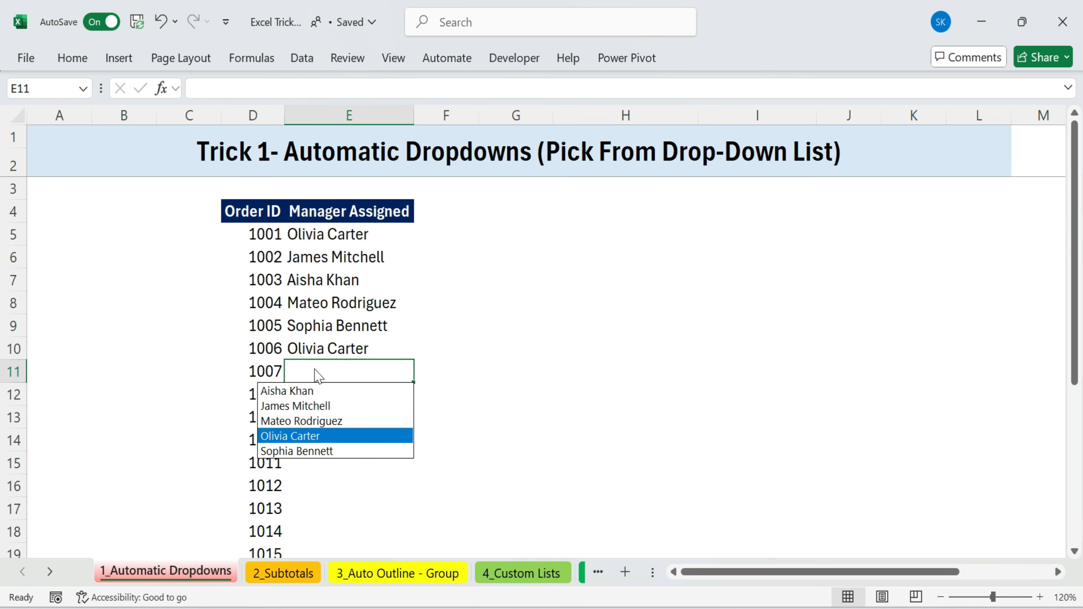
key("Return")
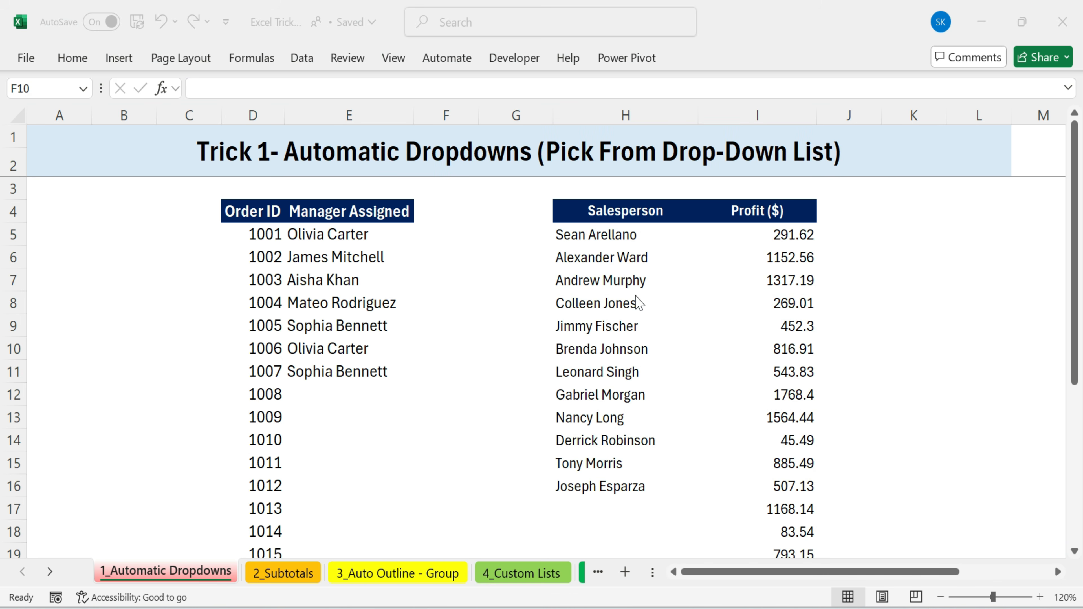
left_click_drag(618, 209, 763, 440)
left_click_drag(635, 235, 629, 500)
left_click(639, 507)
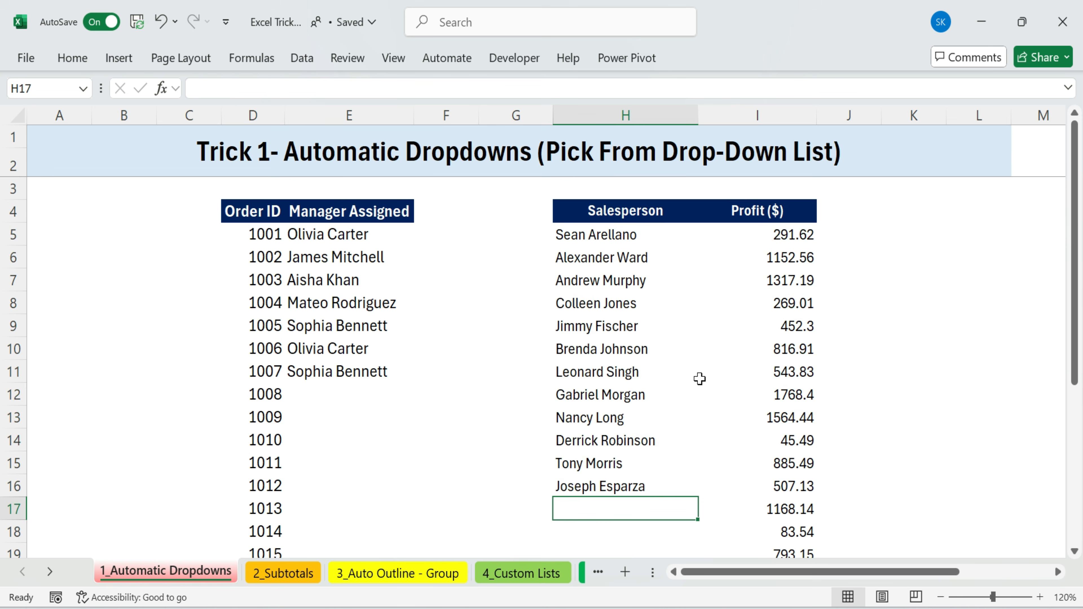
left_click_drag(1075, 301, 1075, 316)
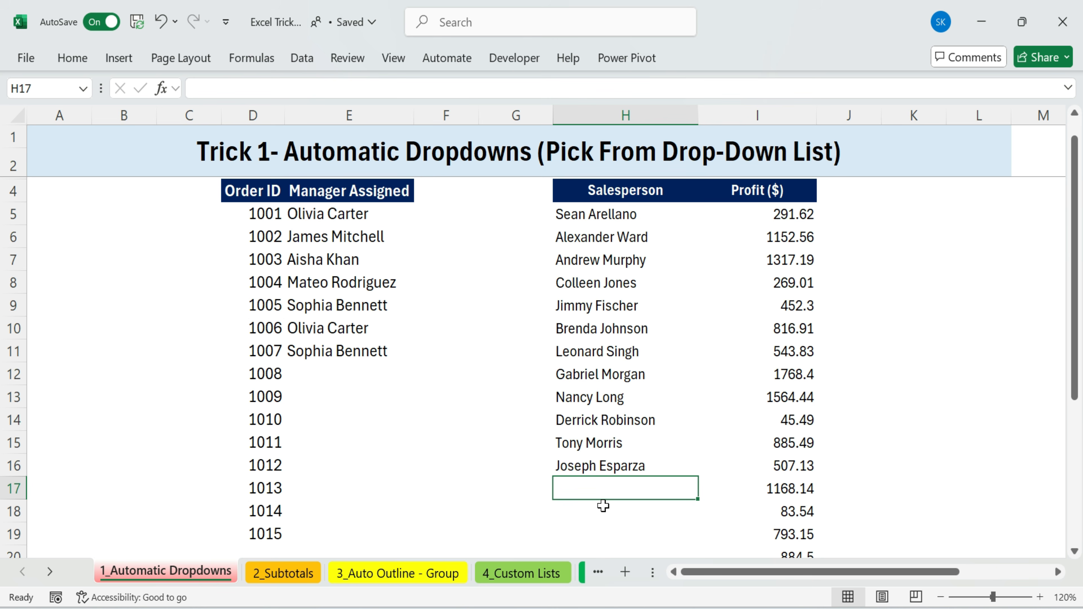
key("alt+Down")
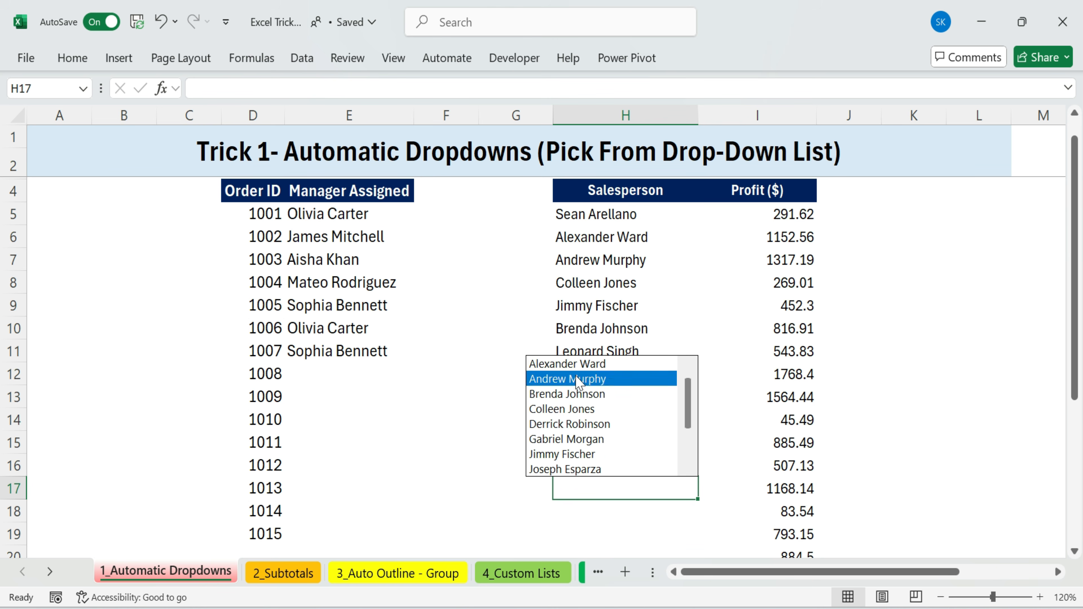
left_click_drag(687, 410, 695, 480)
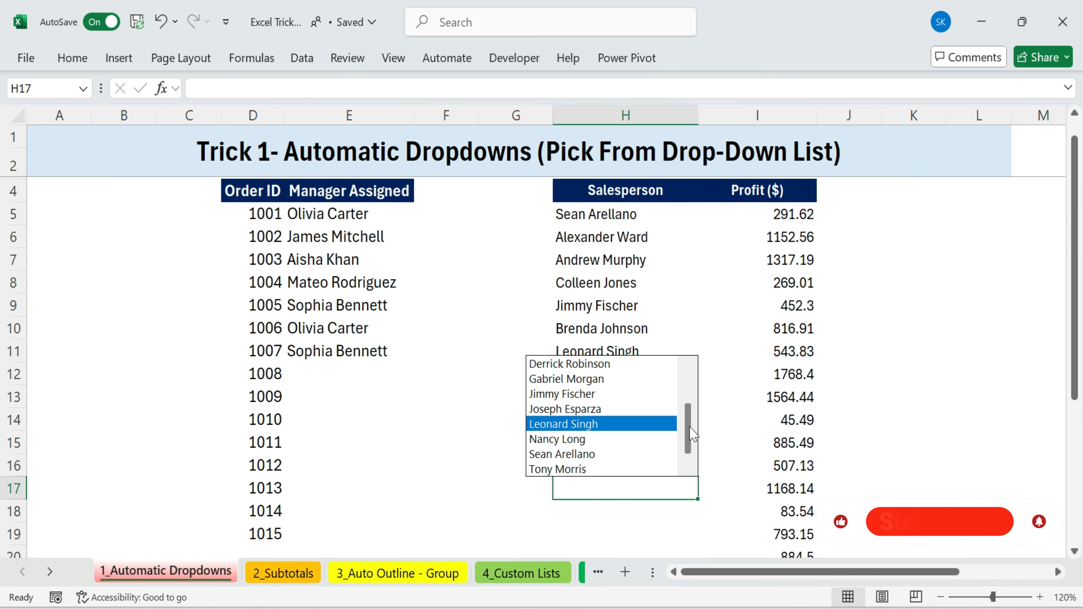
left_click(597, 409)
left_click(604, 507)
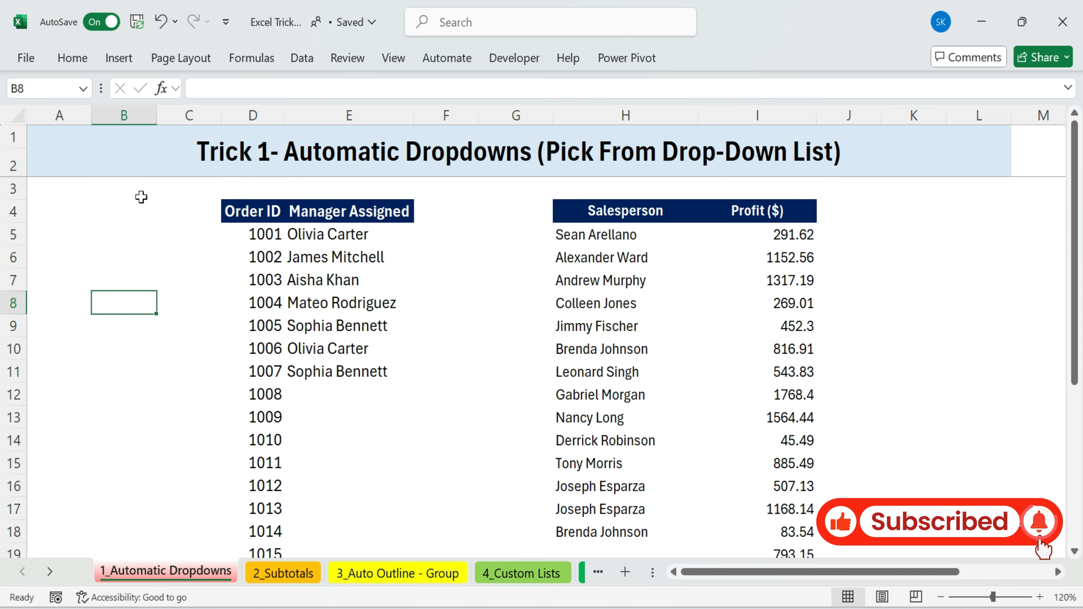
Open the 2_Subtotals sheet
left_click_drag(140, 199, 914, 552)
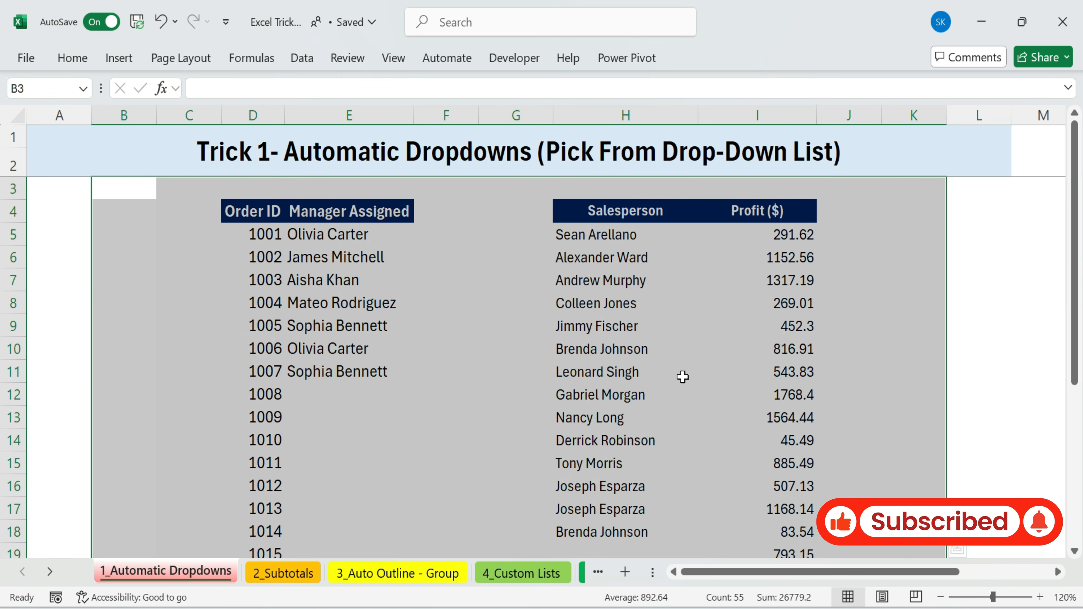
left_click(505, 393)
left_click(295, 574)
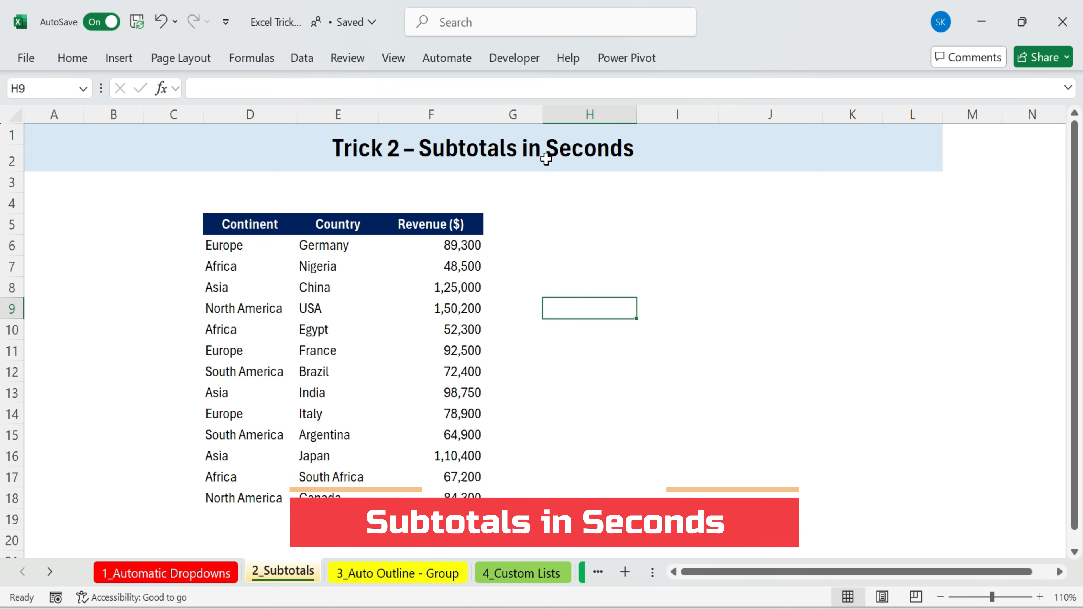
Enter =SUMIFS(F6:F18,D6:D18,"Asia") in H6 to total Asia's revenue
left_click_drag(268, 226, 442, 488)
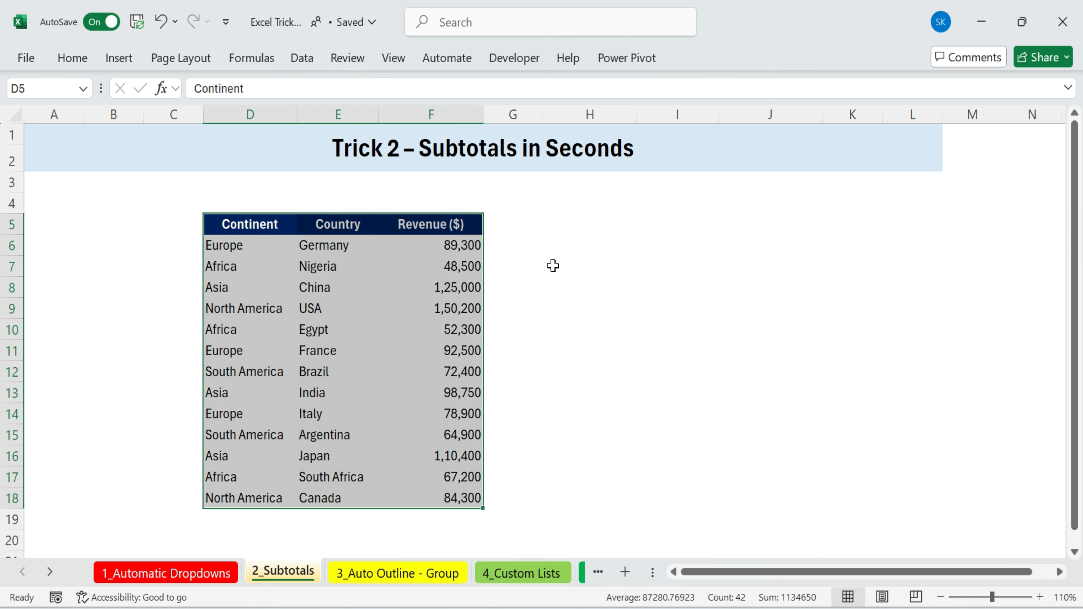
left_click(572, 245)
left_click_drag(228, 254, 193, 498)
left_click(606, 245)
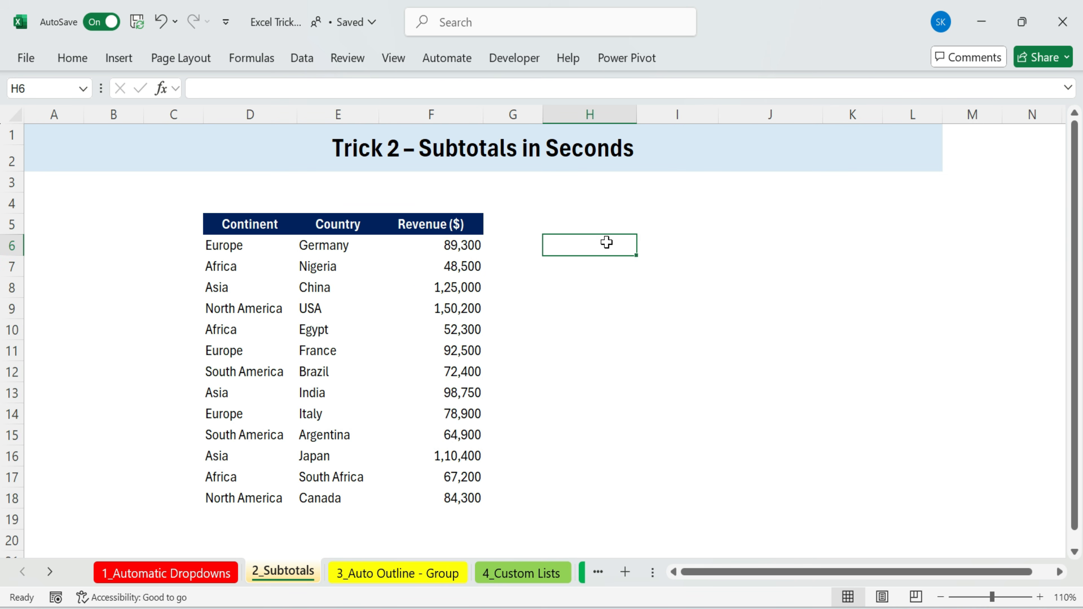
type("=sum")
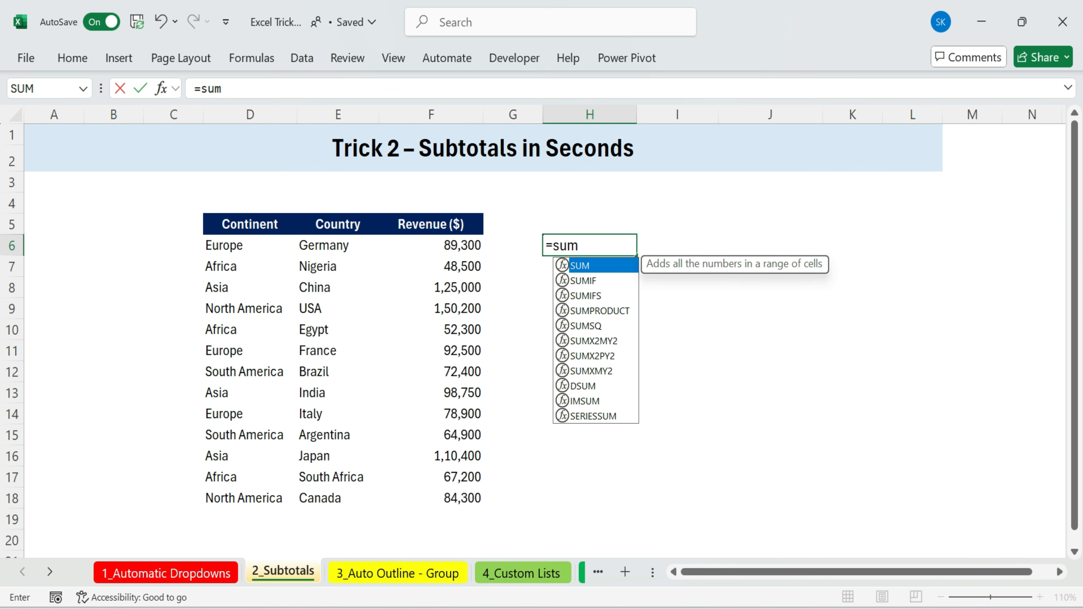
double_click(588, 295)
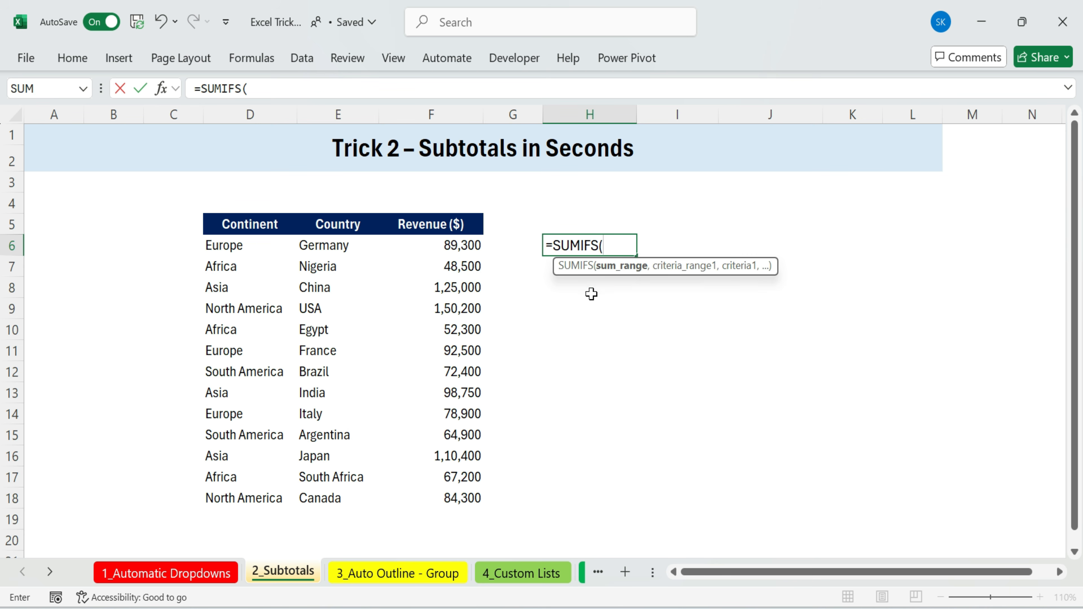
left_click_drag(466, 245, 453, 489)
type(",")
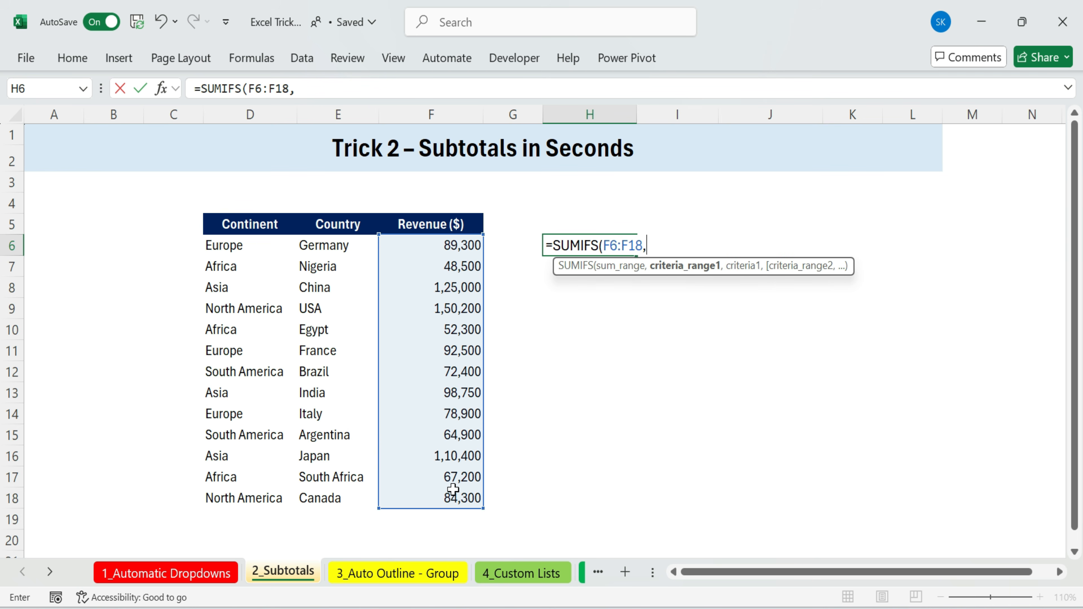
left_click_drag(243, 243, 220, 486)
type(",\"As")
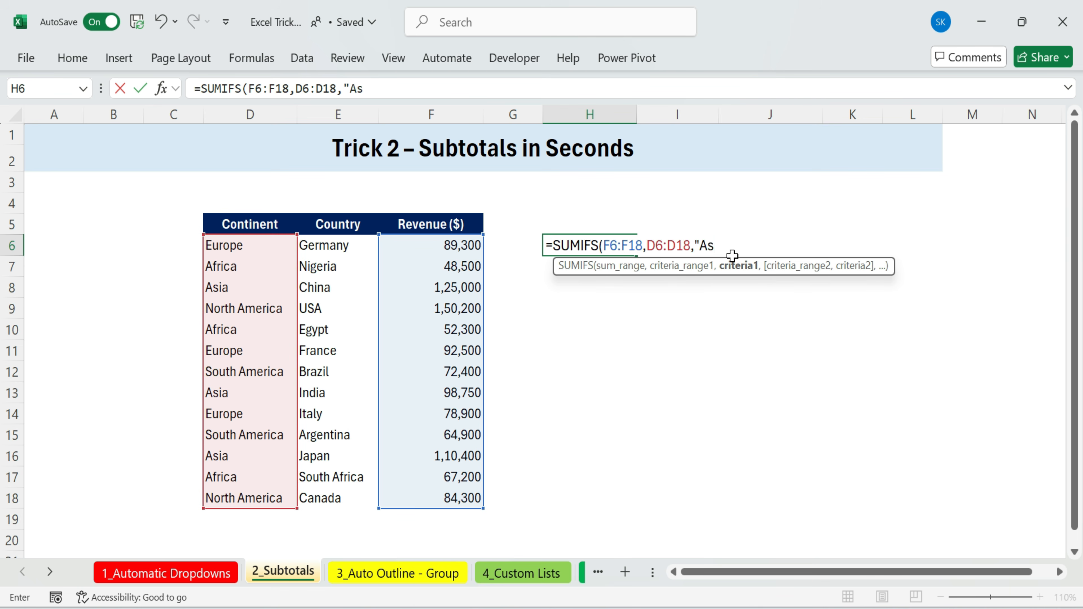
type("ia\")")
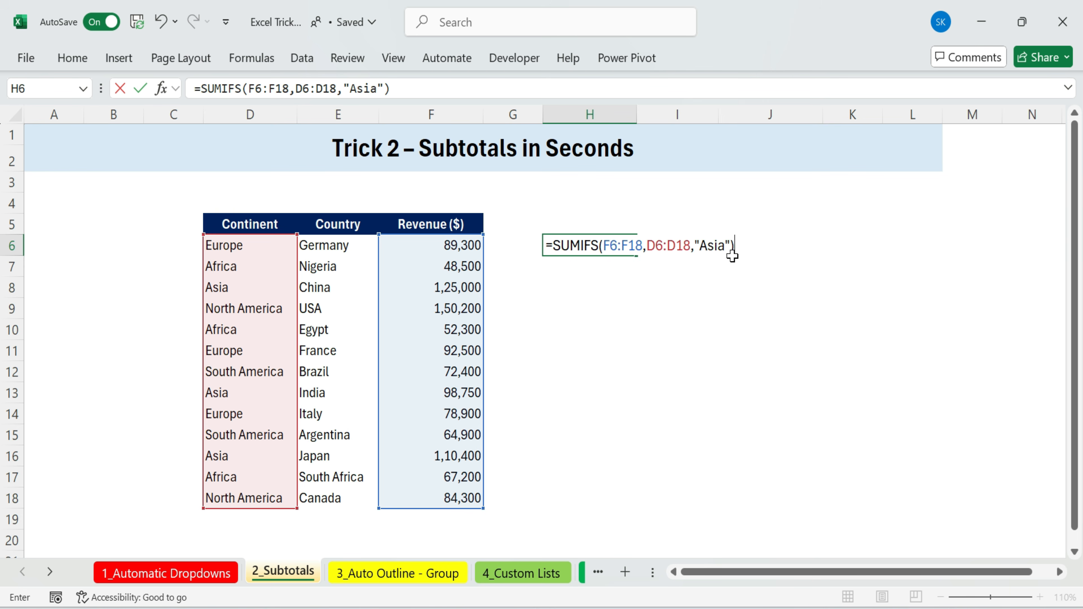
key("Return")
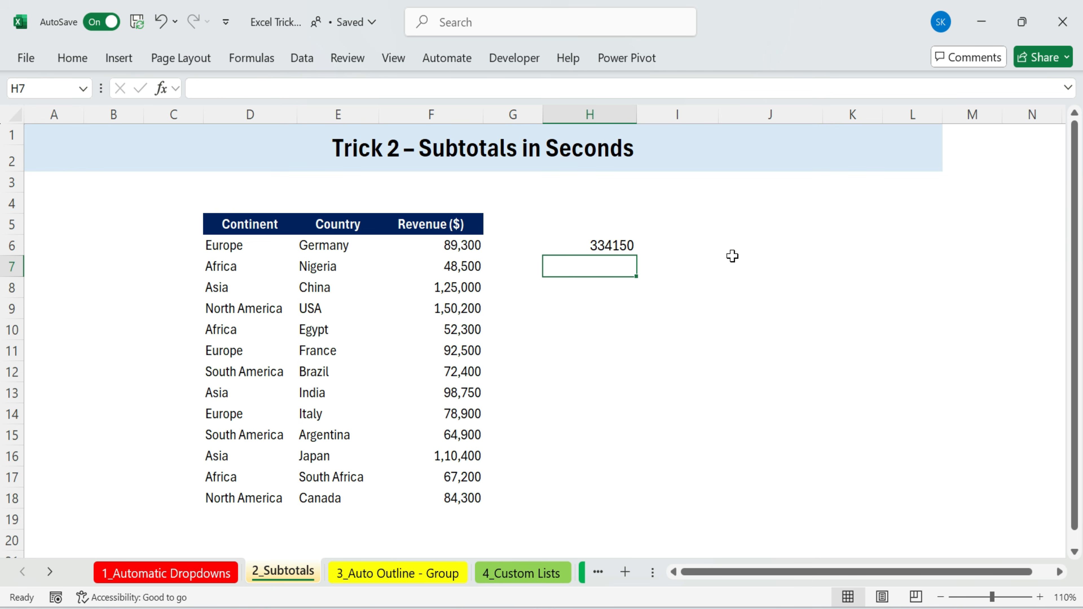
Clear the SUMIFS formula from H6
left_click(601, 246)
double_click(601, 247)
key("Return")
left_click(610, 246)
key("Delete")
Sort the table by Continent from A to Z
left_click(237, 245)
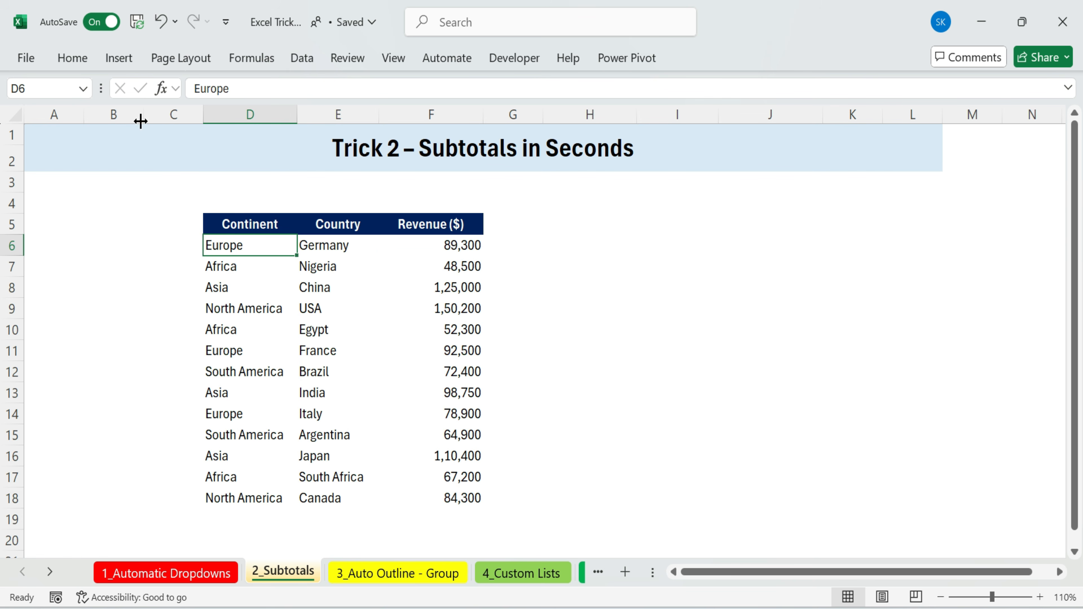
left_click(72, 56)
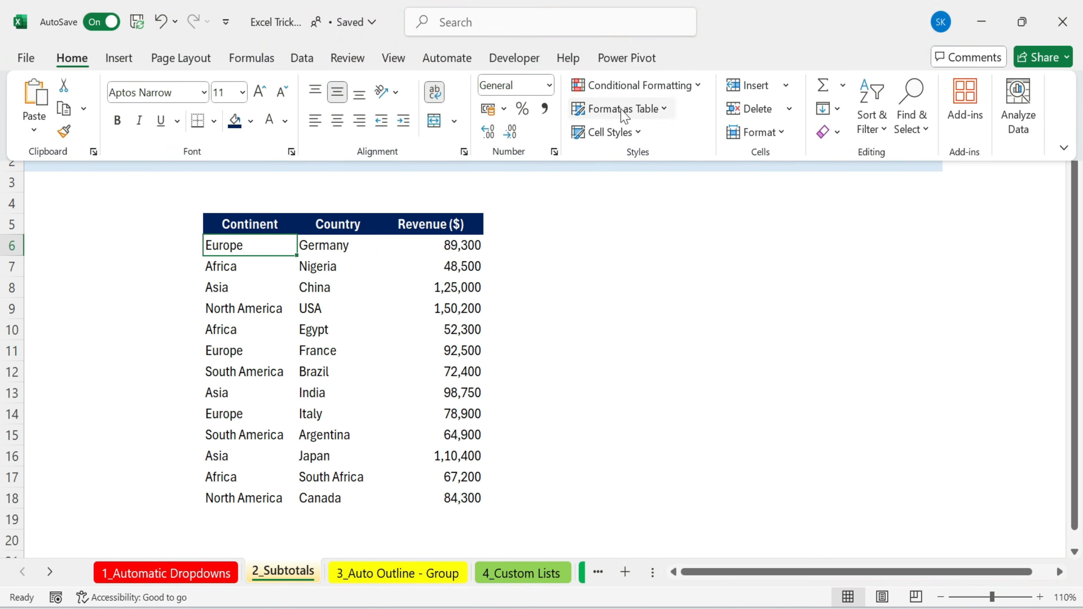
left_click(867, 125)
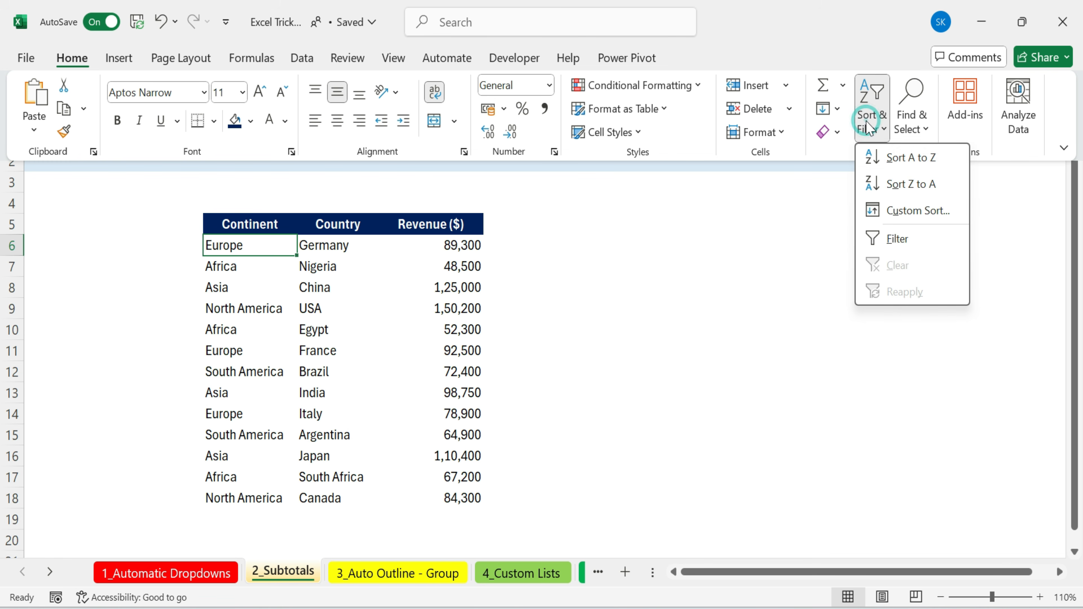
left_click(914, 158)
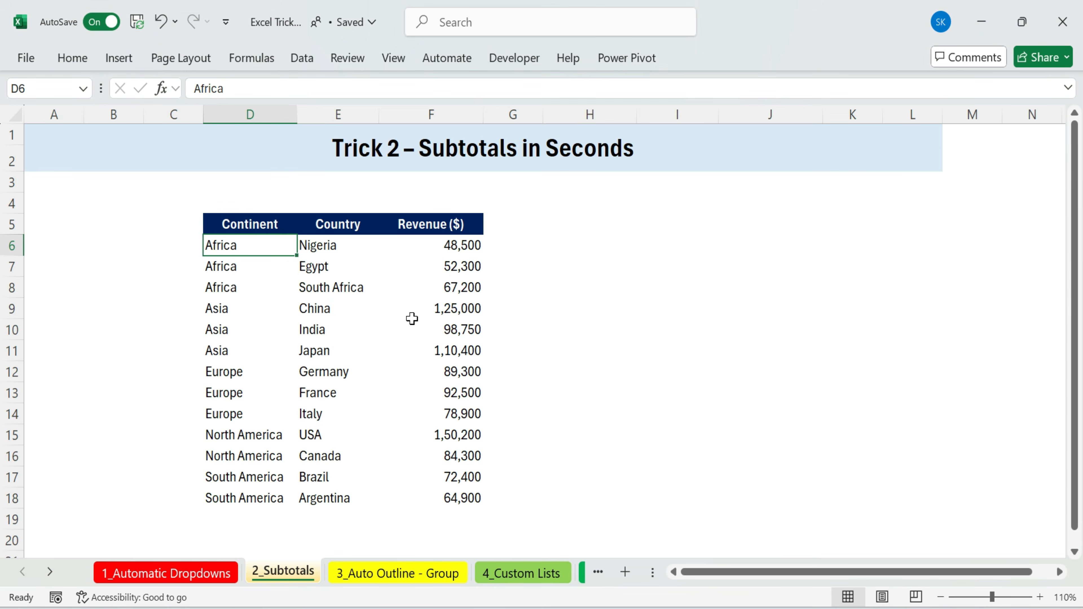
Review the sorted rows grouped by continent
left_click(212, 301)
left_click_drag(258, 245, 255, 277)
left_click(256, 288)
left_click_drag(238, 315, 230, 350)
left_click_drag(241, 245, 460, 455)
left_click(571, 377)
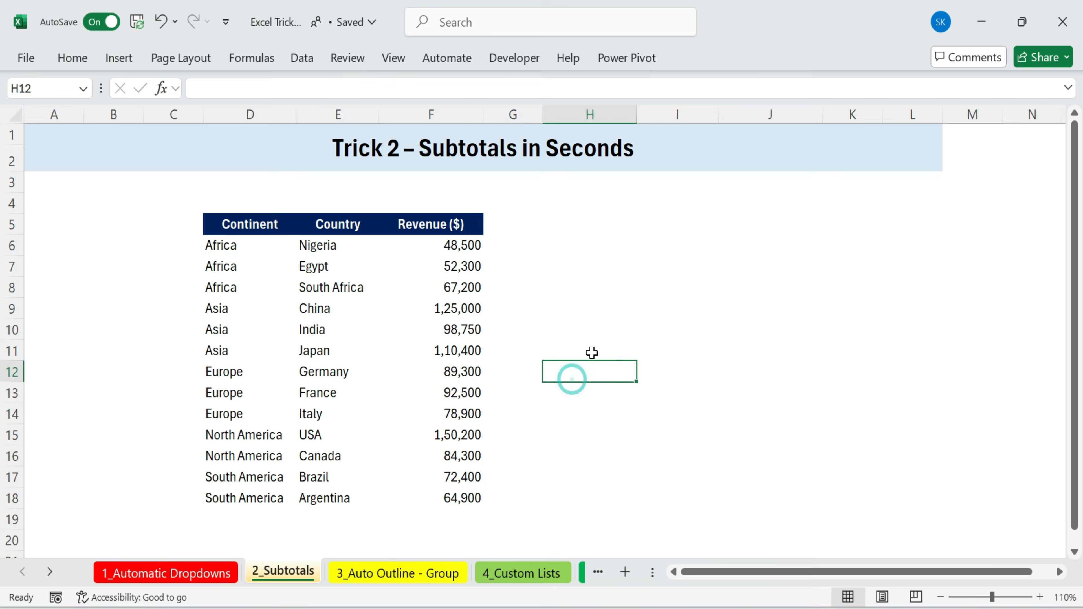
Add subtotals at each change in Continent, using Sum on Revenue ($)
left_click(250, 229)
left_click(244, 254)
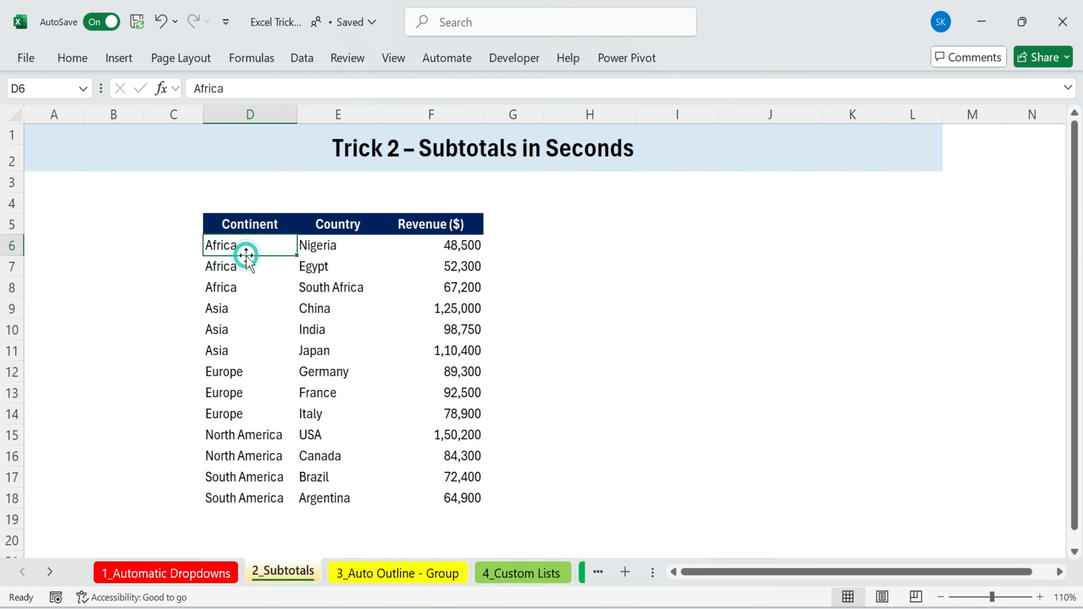
left_click(303, 58)
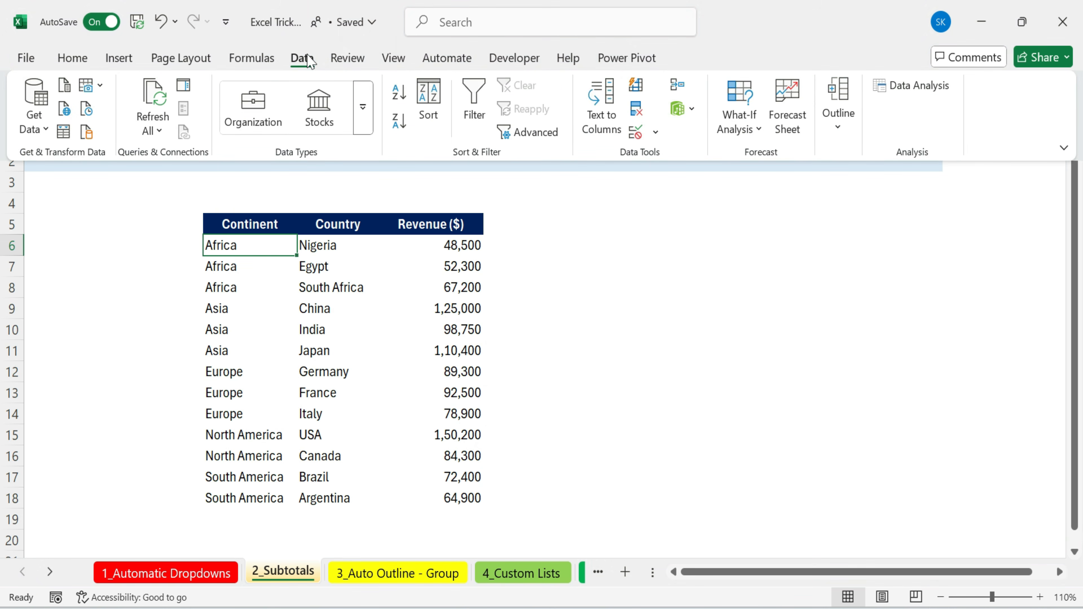
left_click(839, 125)
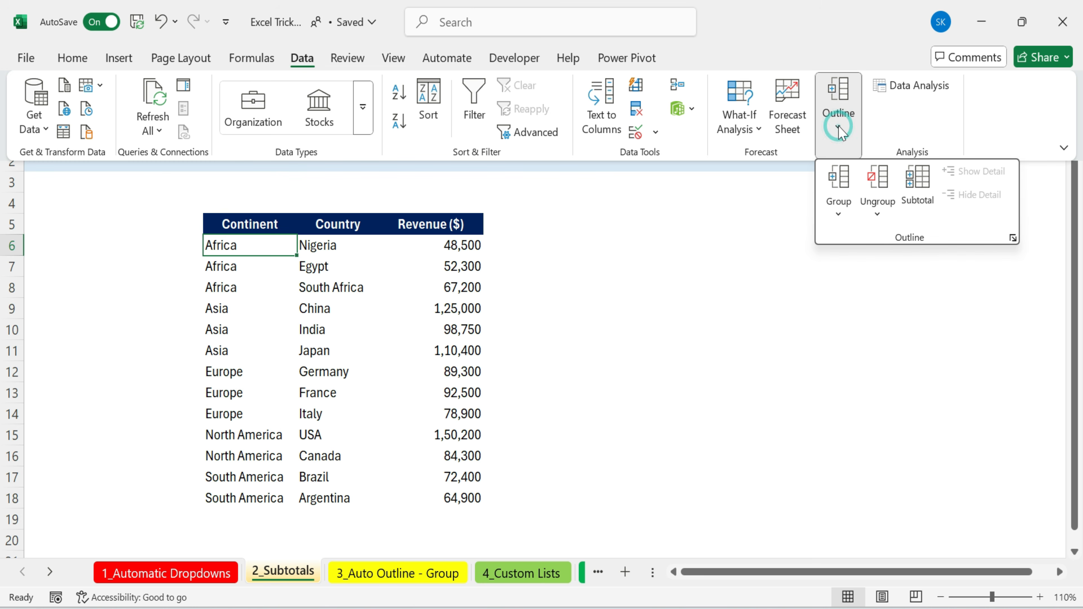
left_click(918, 184)
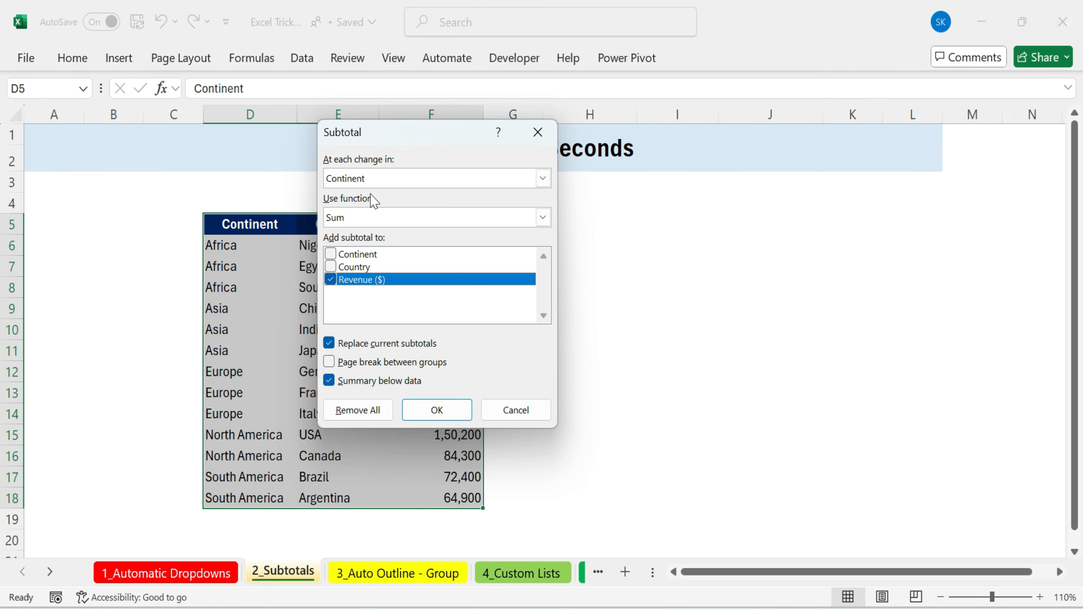
left_click(543, 217)
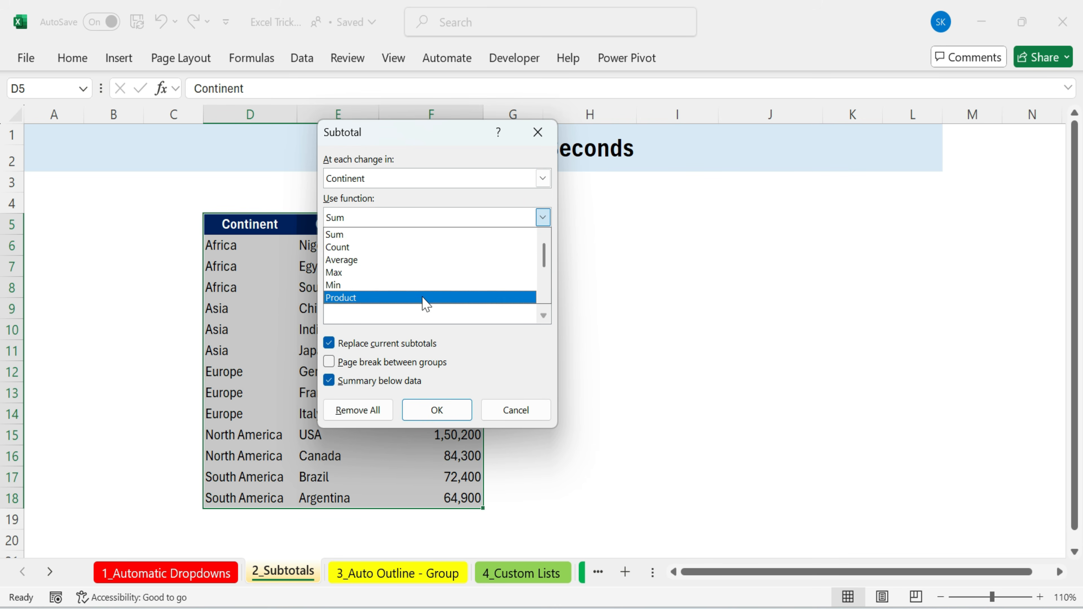
left_click(543, 216)
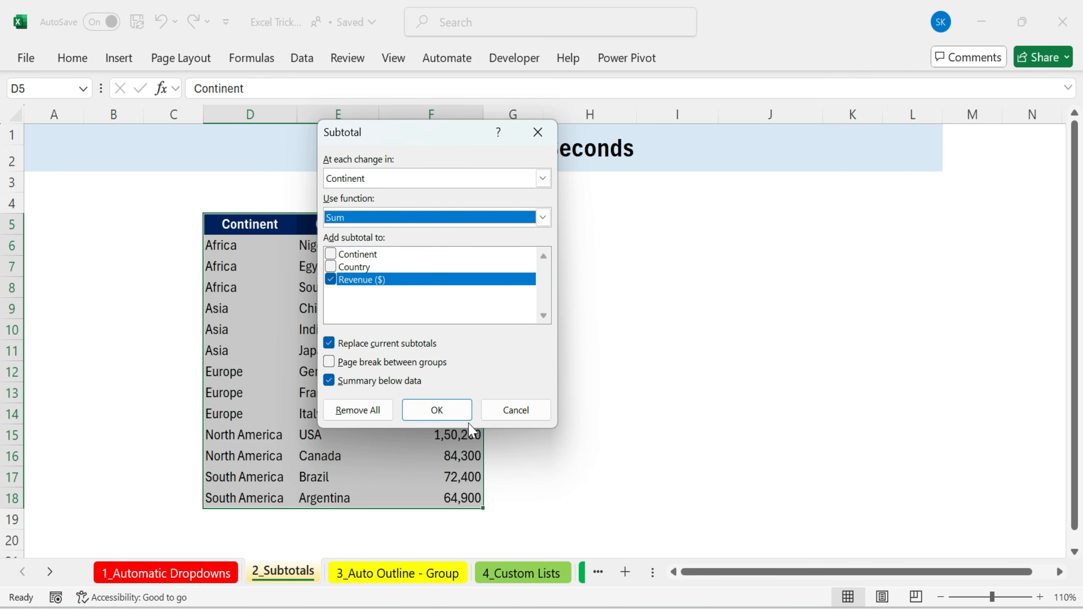
left_click(445, 413)
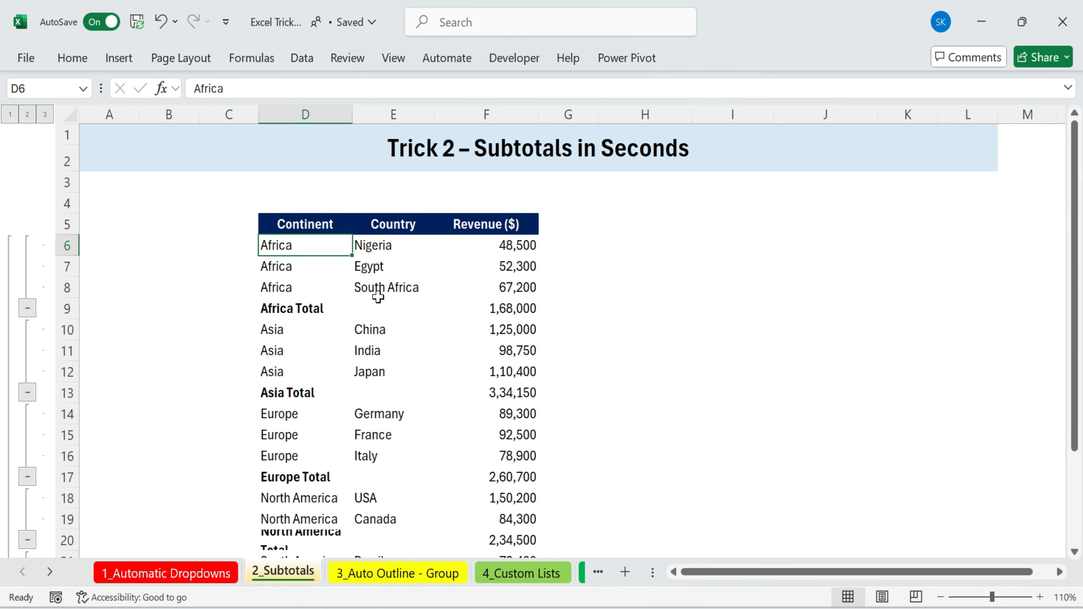
Review the continent subtotal rows
left_click_drag(298, 308, 511, 308)
left_click_drag(267, 397, 474, 404)
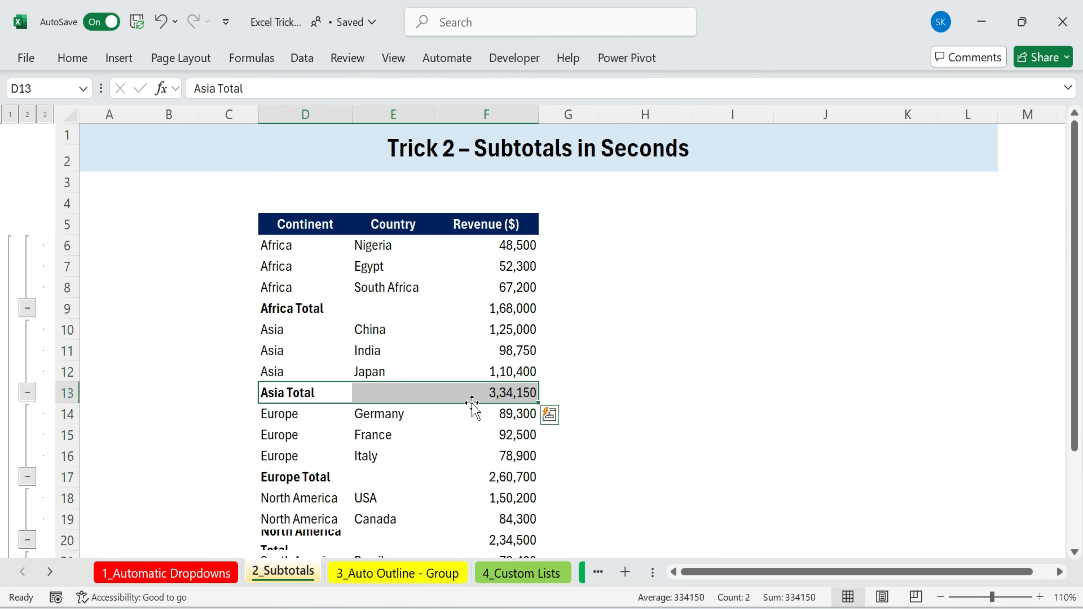
left_click(272, 470)
left_click_drag(272, 470, 514, 477)
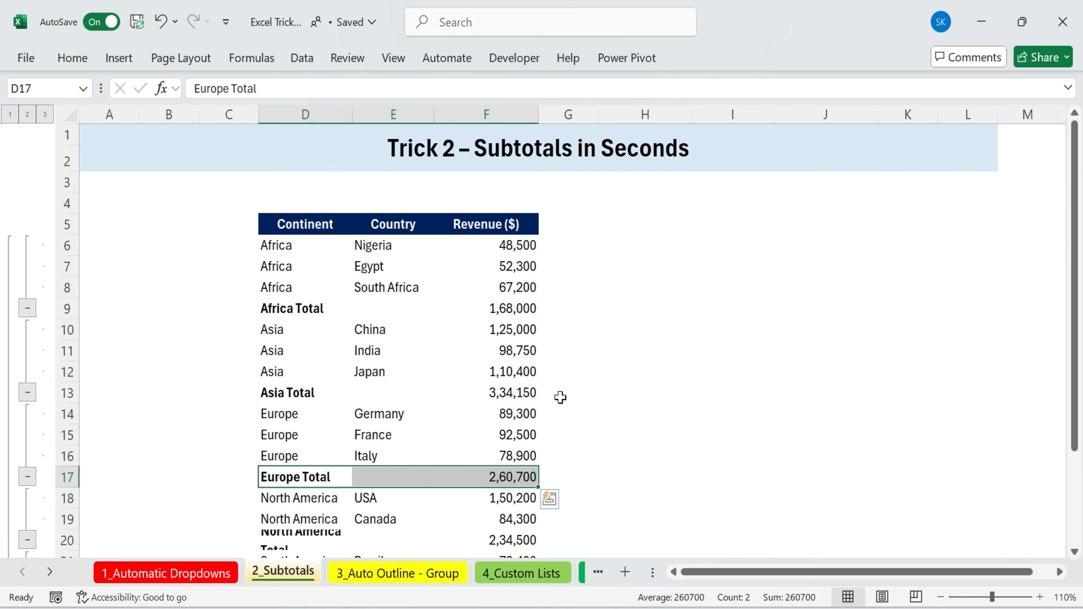
scroll(556, 397, "down", 2)
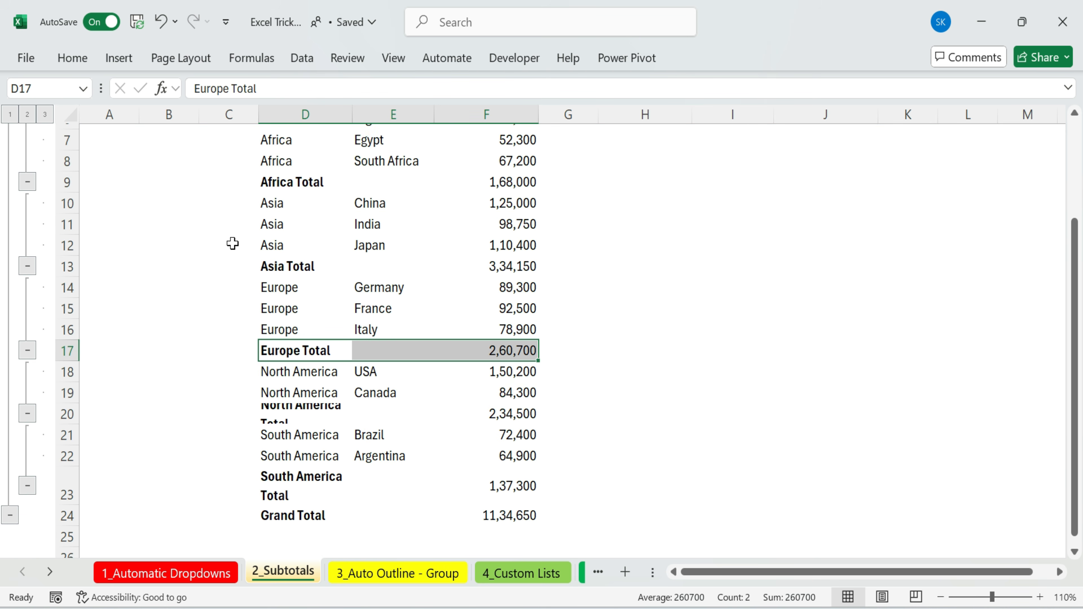
Select the whole sheet and autofit all row heights
left_click(71, 110)
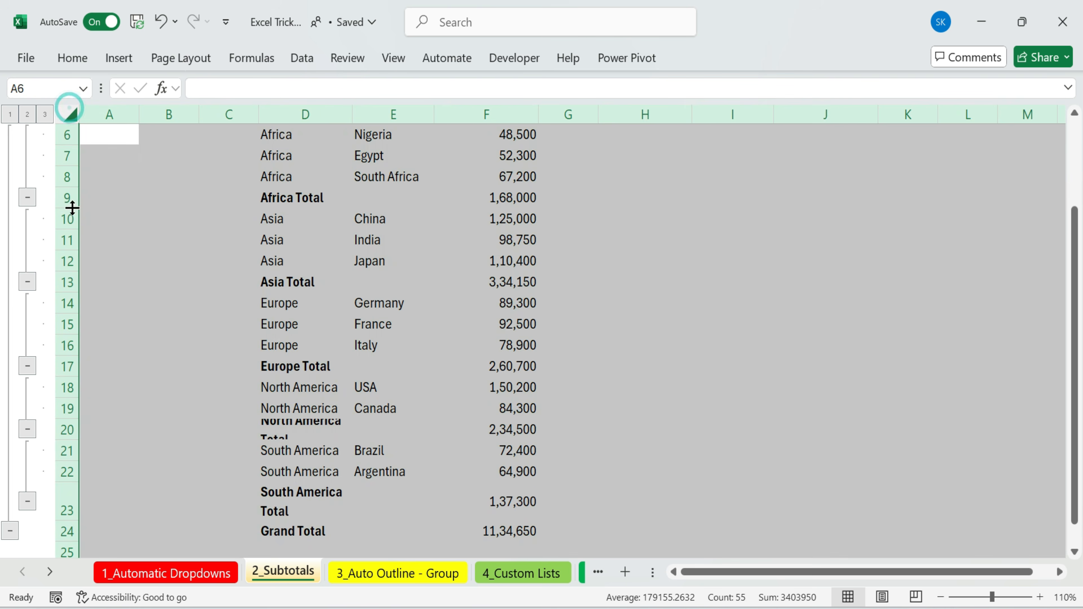
double_click(72, 335)
left_click_drag(633, 321, 665, 308)
scroll(665, 308, "down", 2)
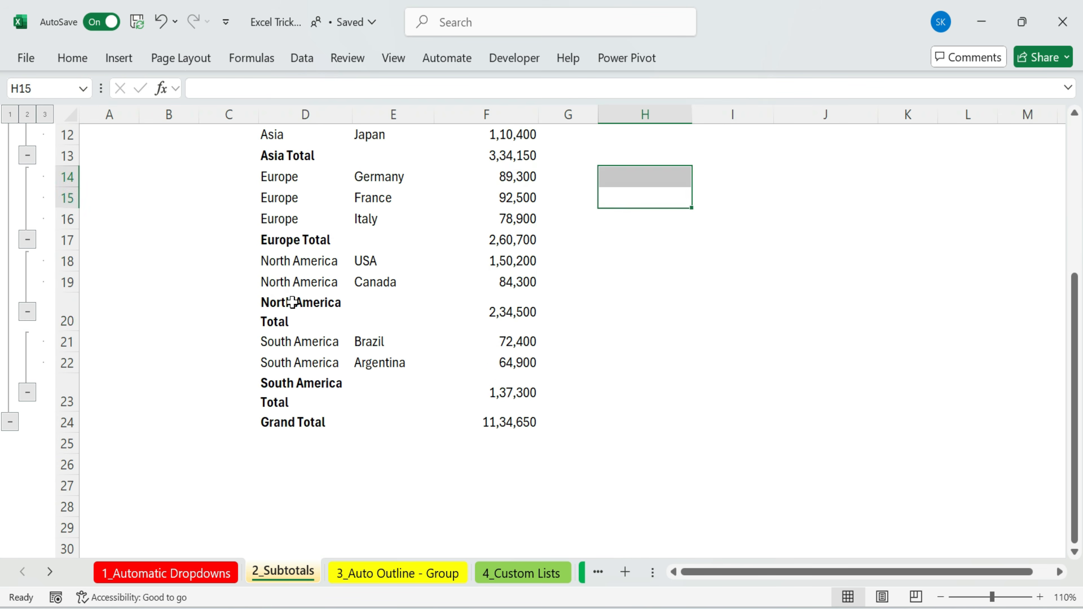
left_click_drag(292, 302, 524, 310)
left_click_drag(290, 386, 496, 401)
left_click_drag(277, 425, 501, 425)
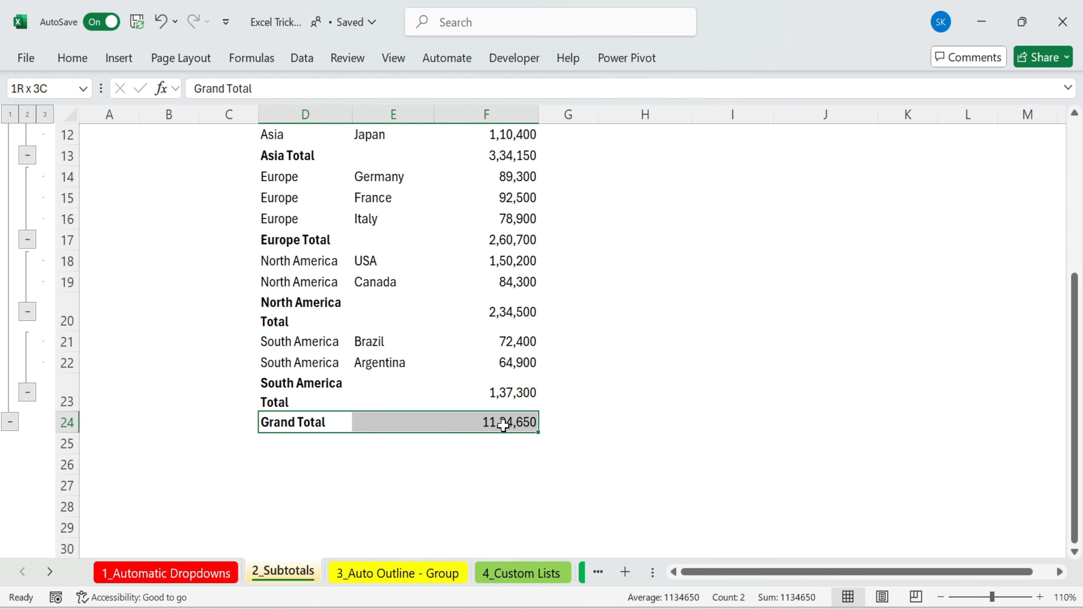
scroll(624, 359, "up", 4)
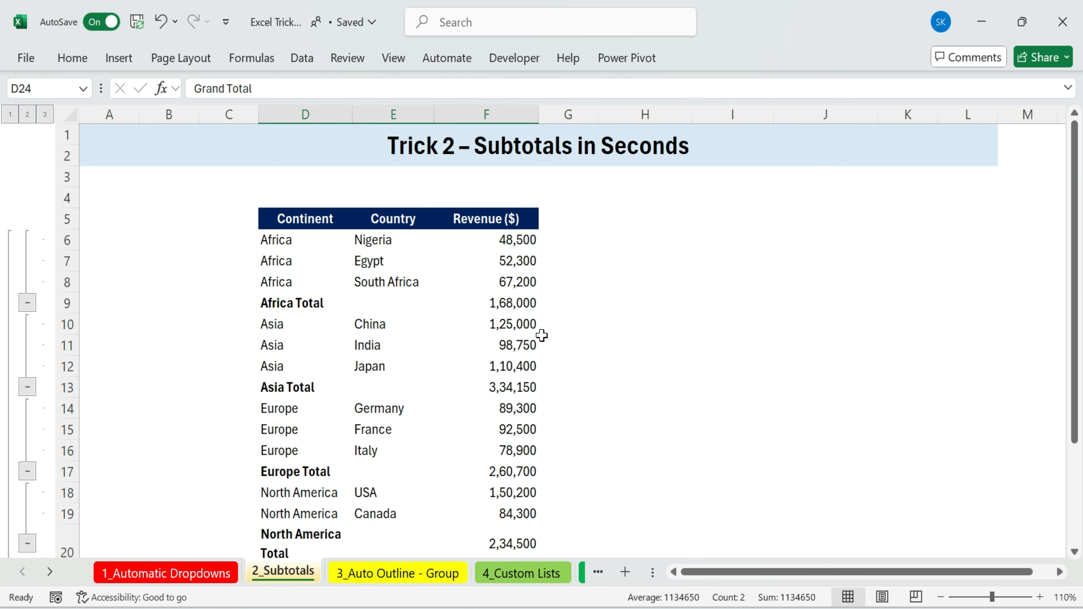
Collapse the subtotal outline to level 1 to show only the grand total row
left_click(161, 262)
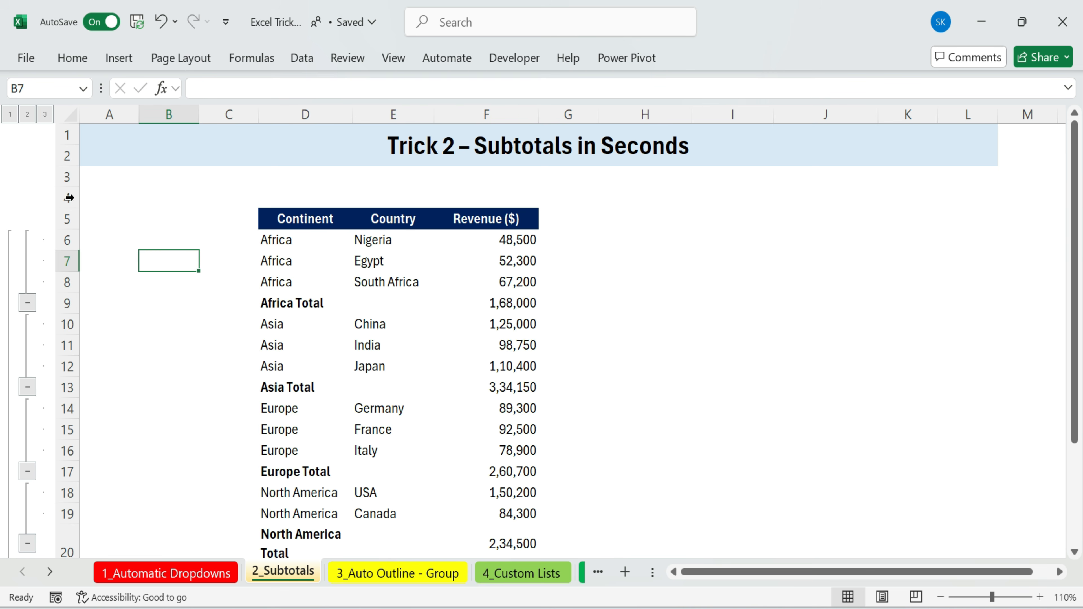
left_click(9, 114)
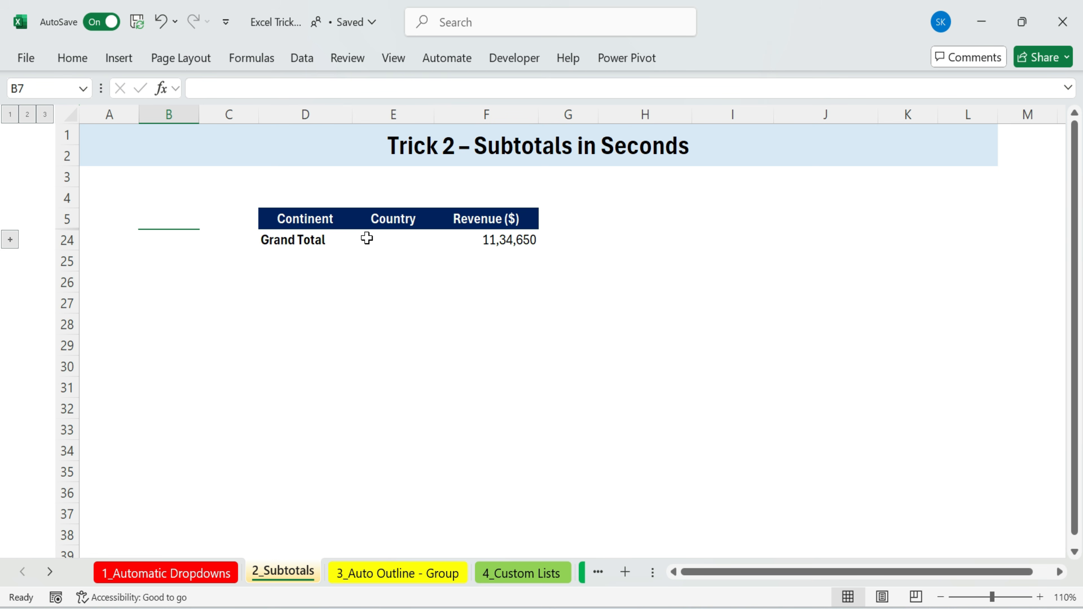
left_click_drag(295, 241, 551, 249)
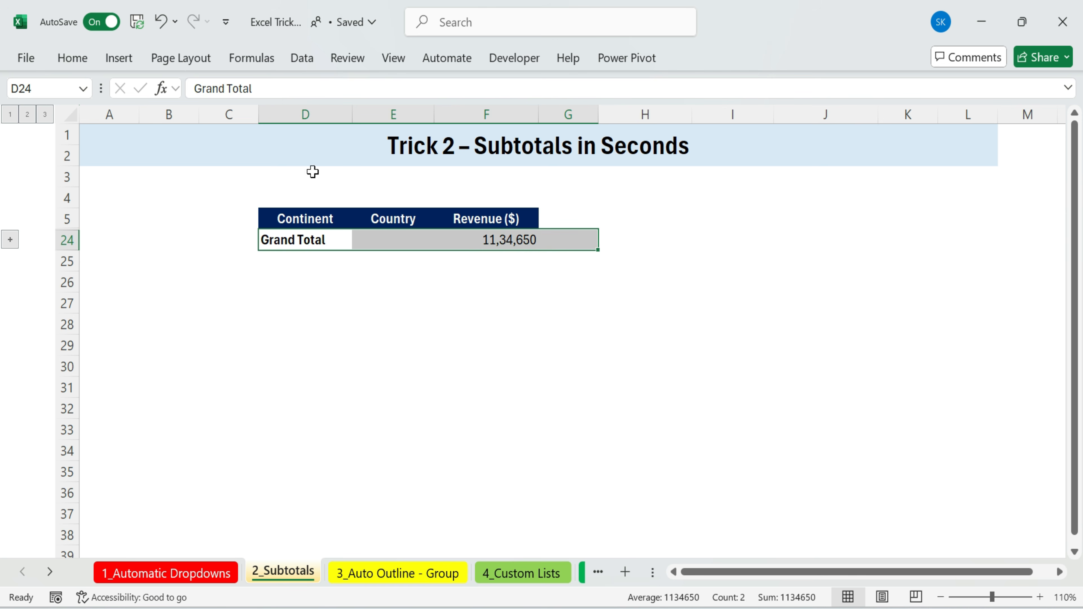
Expand the outline to level 2 to show the continent total rows
left_click(28, 114)
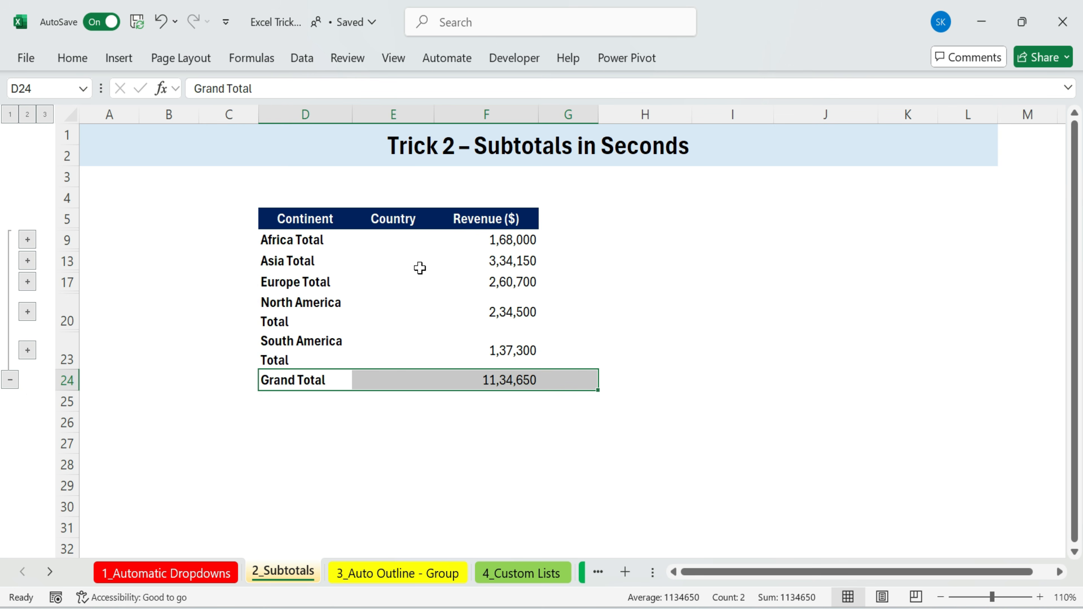
left_click_drag(329, 241, 493, 378)
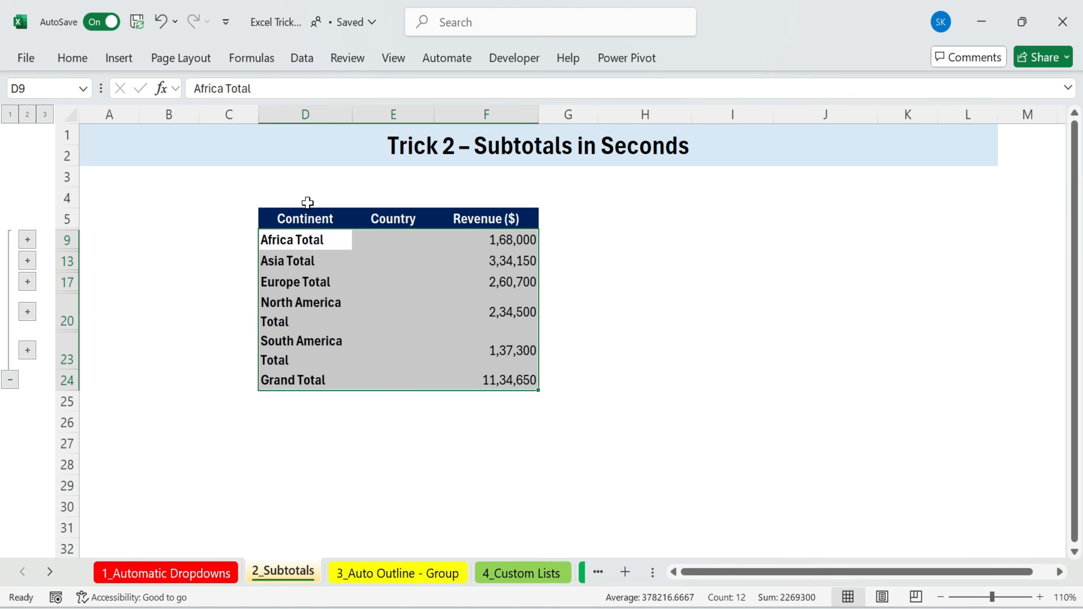
left_click(625, 283)
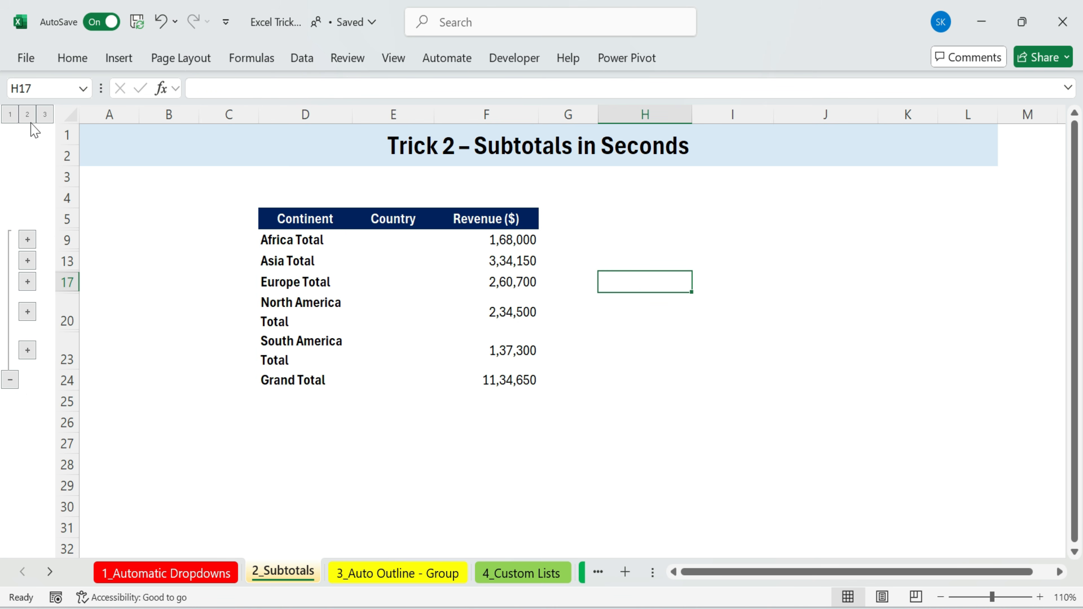
Expand the outline to level 3 to show every country row with the subtotals
left_click(45, 115)
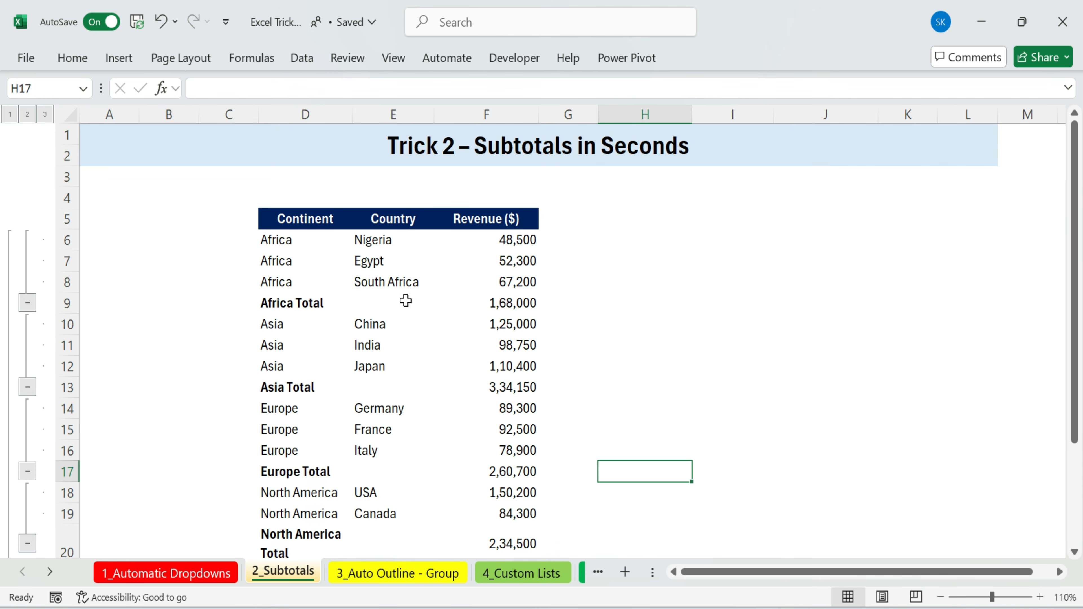
left_click_drag(249, 196, 588, 573)
scroll(703, 458, "up", 2)
scroll(703, 458, "up", 1)
left_click(653, 322)
Widen the Continent column so the subtotal labels fit on one line
left_click_drag(352, 114, 397, 130)
left_click(71, 115)
double_click(140, 115)
left_click(555, 261)
scroll(700, 316, "down", 3)
scroll(700, 316, "up", 3)
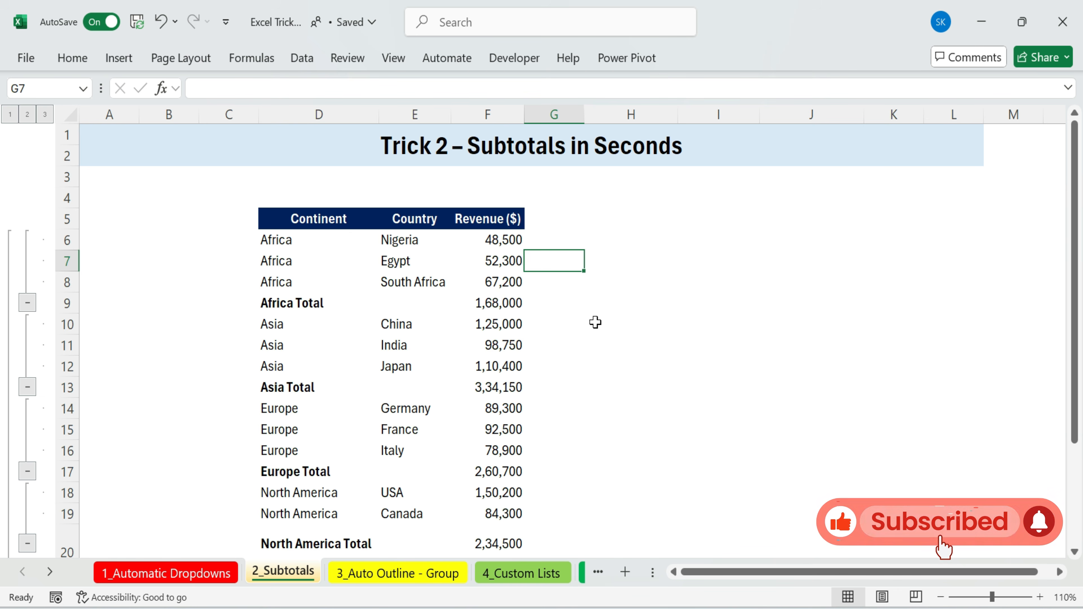
left_click_drag(161, 178, 810, 551)
left_click(707, 365)
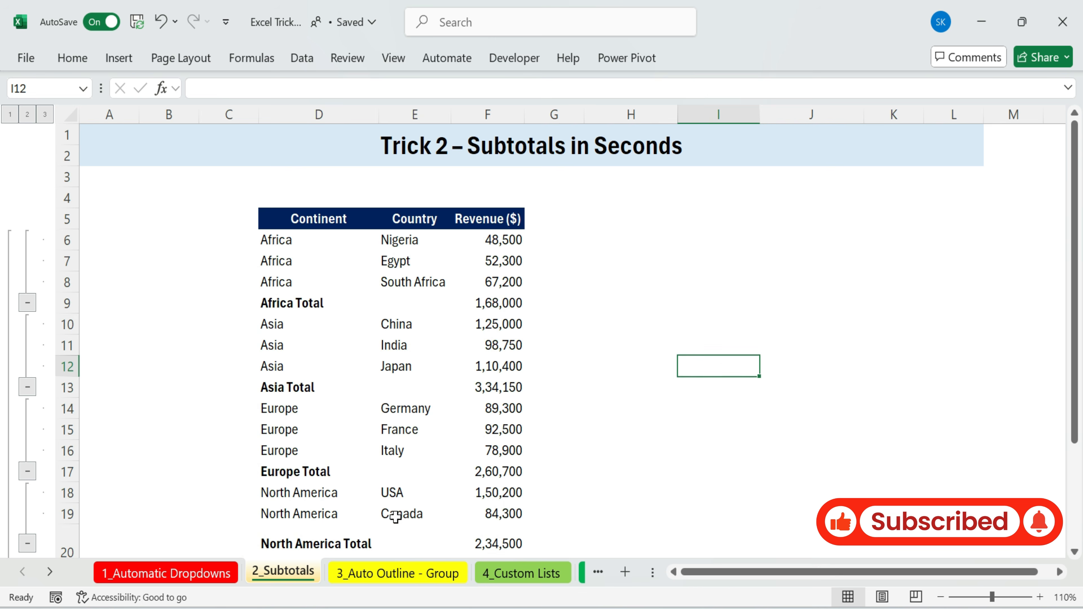
Switch to the 3_Auto Outline - Group sheet and review the Laptops, Tablets and Smartwatches sections
left_click(398, 572)
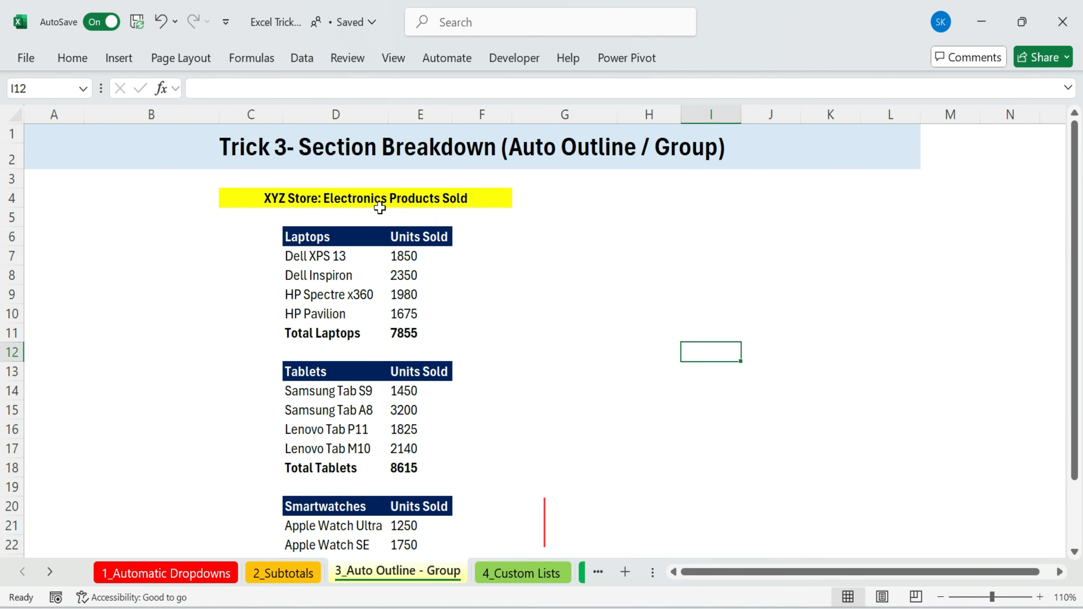
left_click(532, 238)
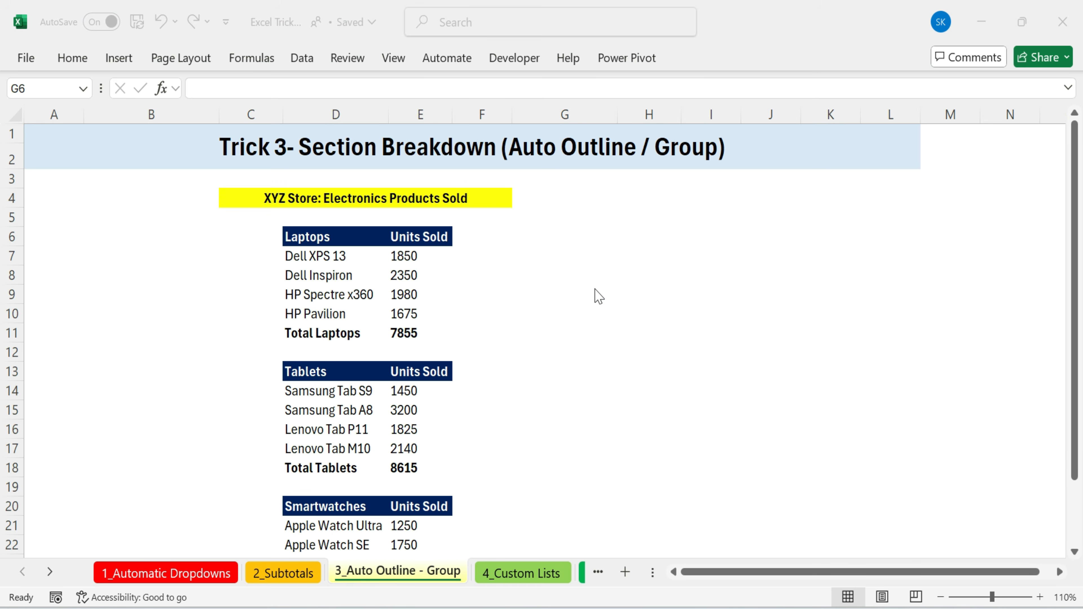
left_click(259, 199)
left_click(496, 261)
left_click_drag(321, 236, 404, 340)
left_click_drag(322, 370, 403, 465)
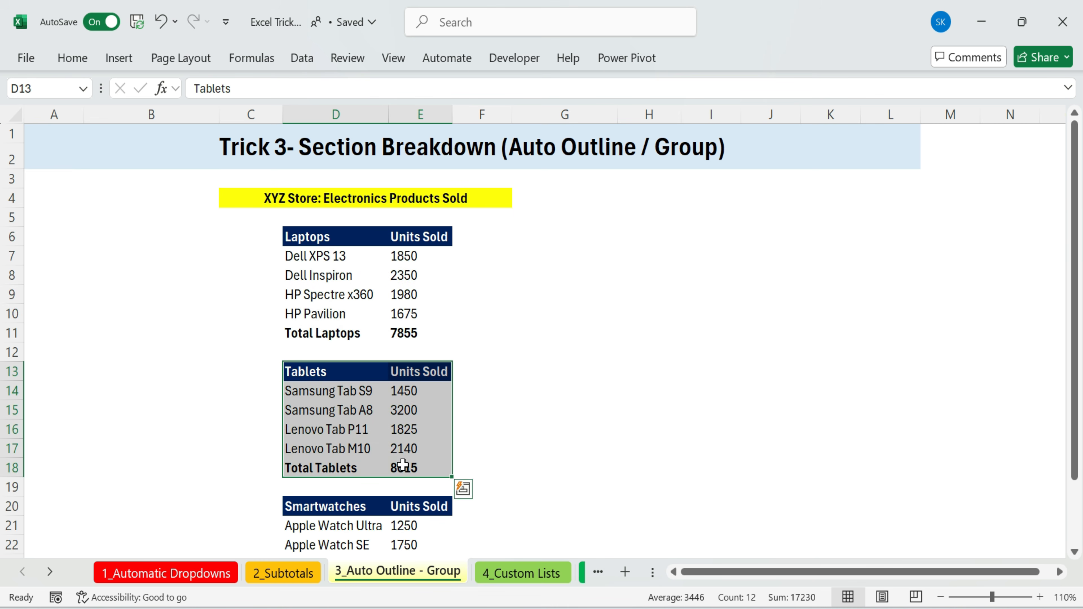
scroll(292, 468, "down", 1)
left_click_drag(295, 455, 403, 548)
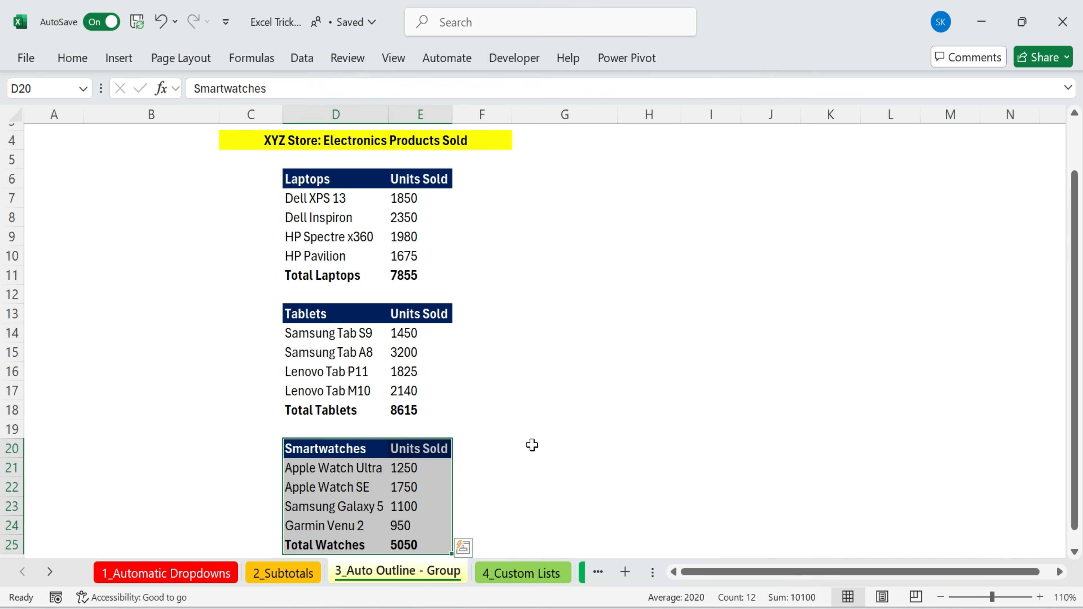
scroll(532, 445, "up", 1)
left_click(312, 232)
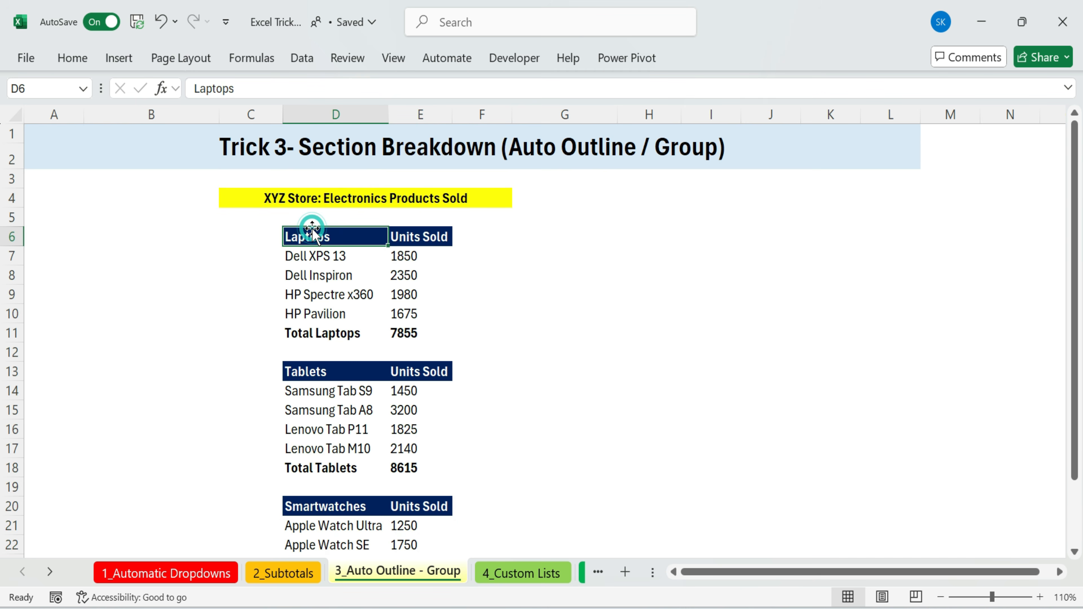
left_click_drag(308, 256, 404, 312)
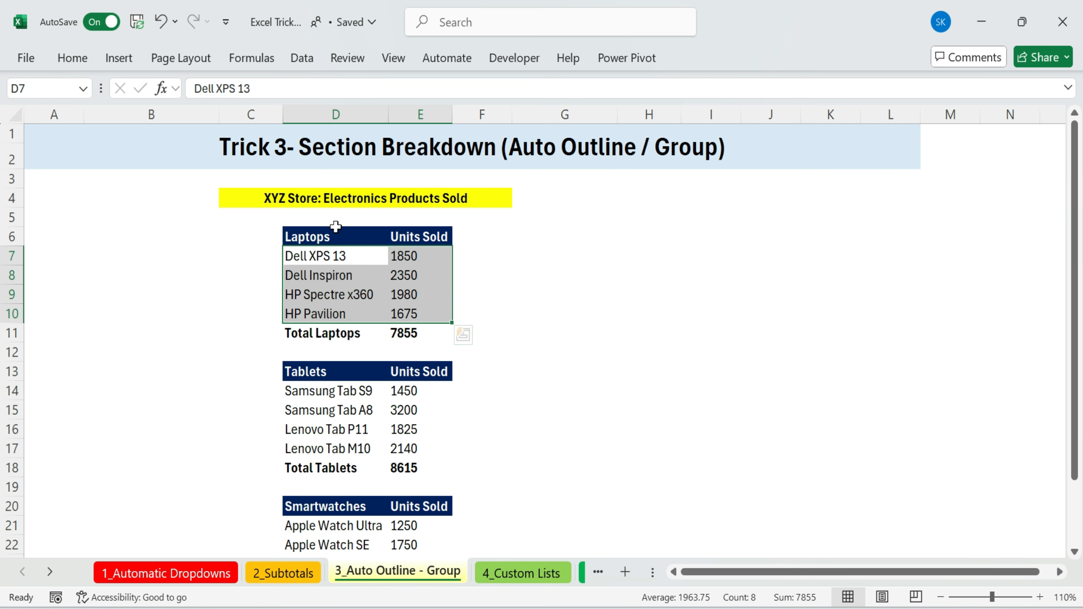
left_click(318, 273)
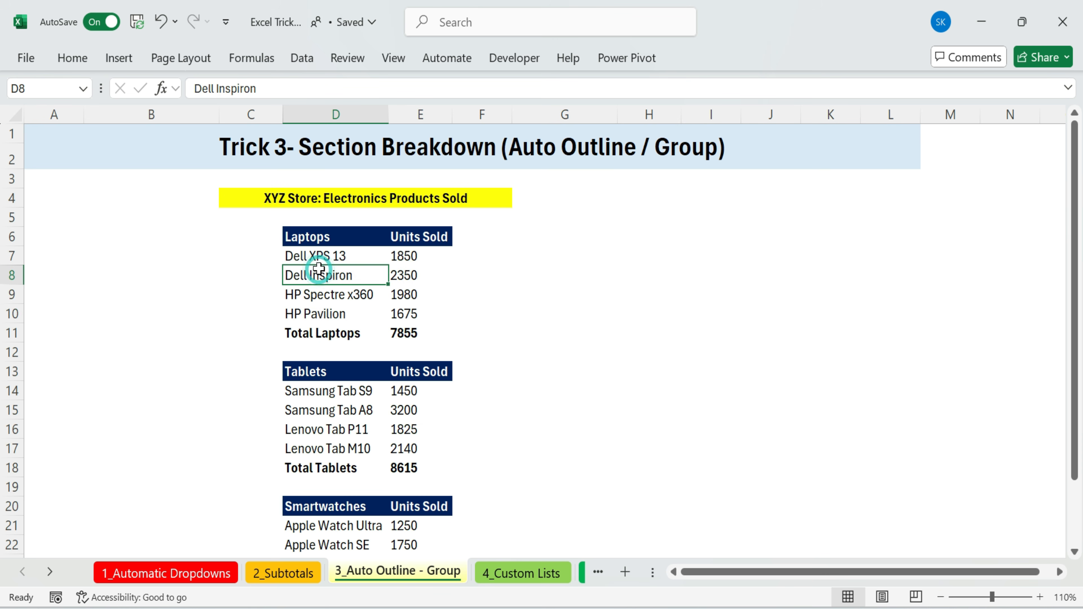
Apply Auto Outline to group the detail rows of each product section
left_click(305, 62)
left_click(839, 125)
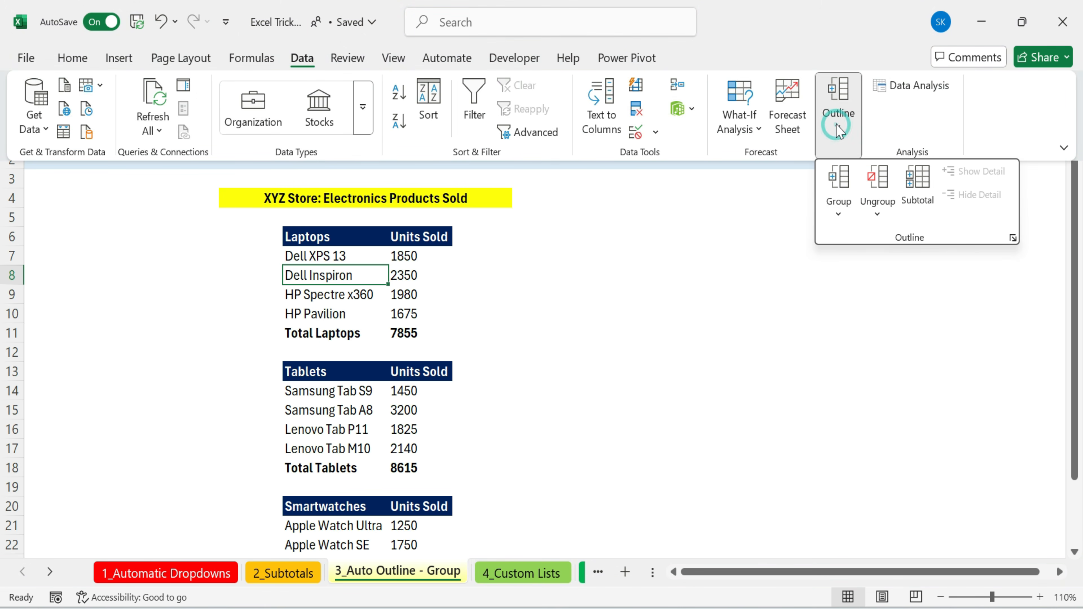
left_click(841, 214)
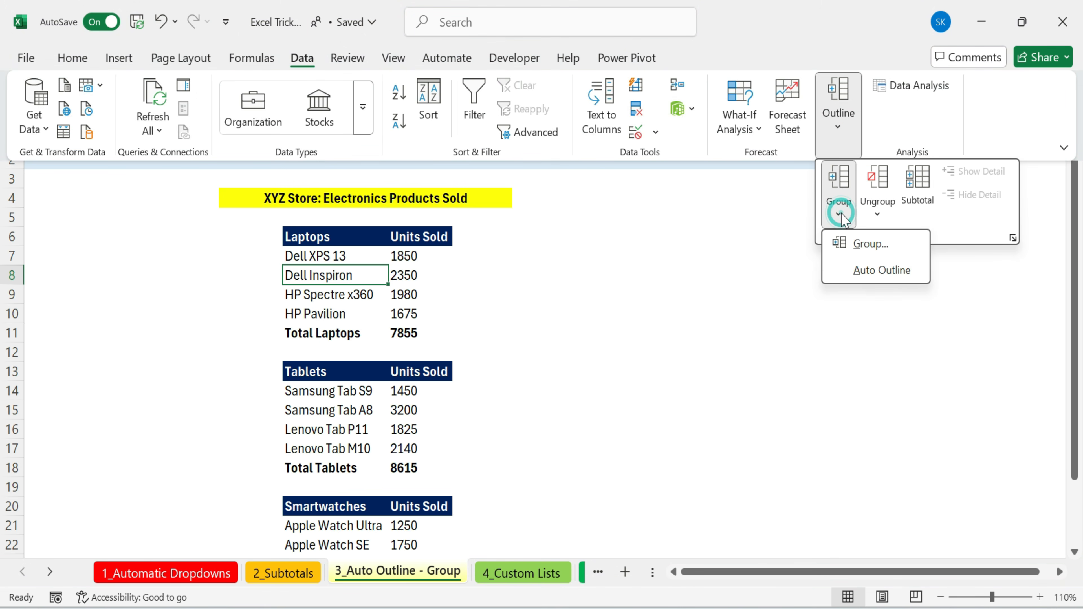
left_click(873, 276)
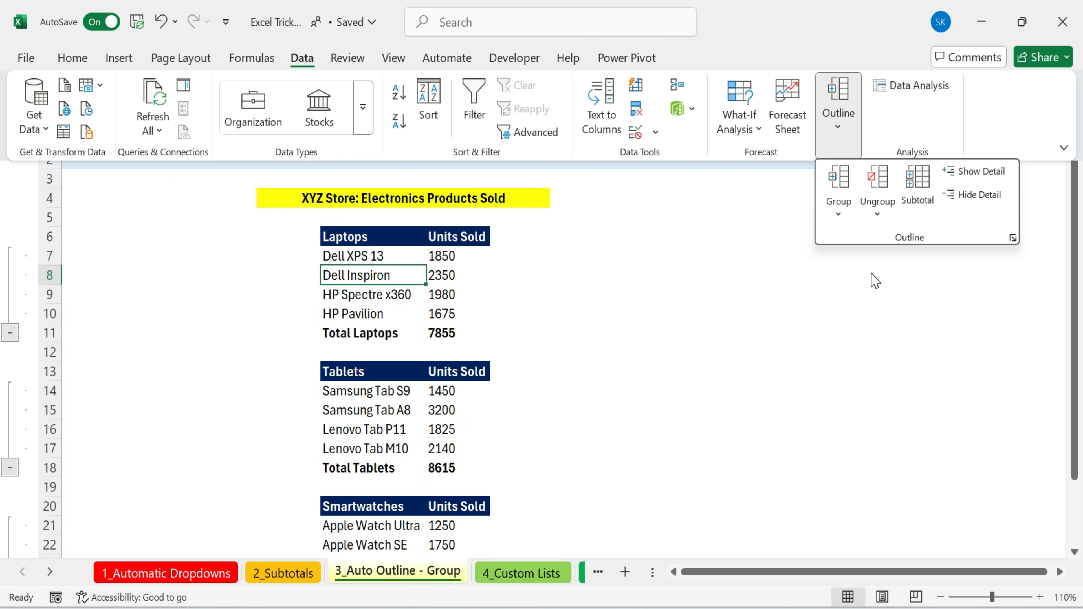
left_click(767, 246)
left_click(584, 241)
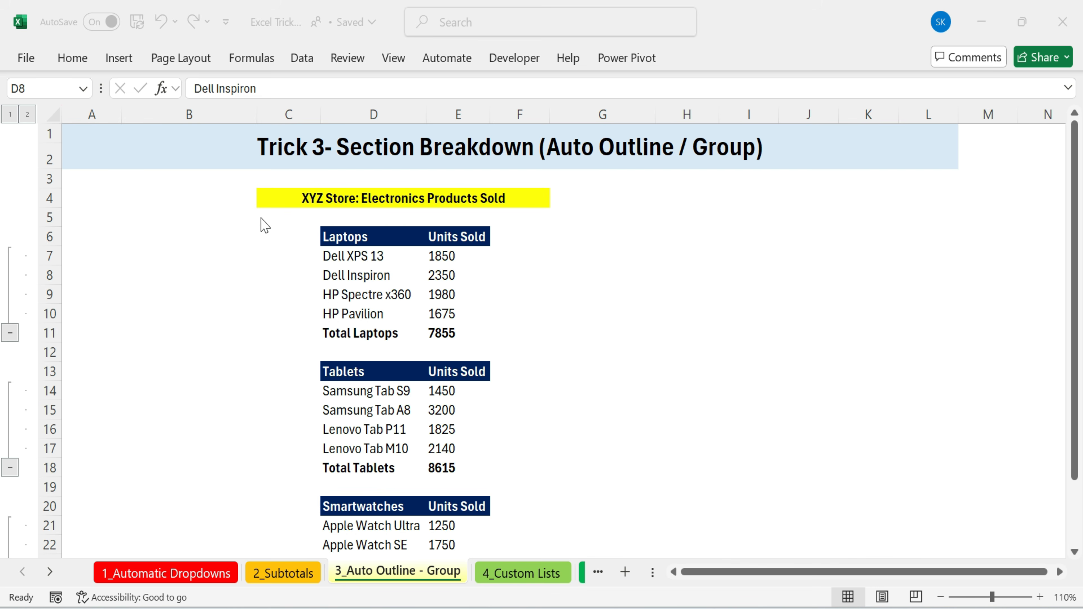
Collapse the outline to level 1 so only the section headers and totals show
left_click(255, 202)
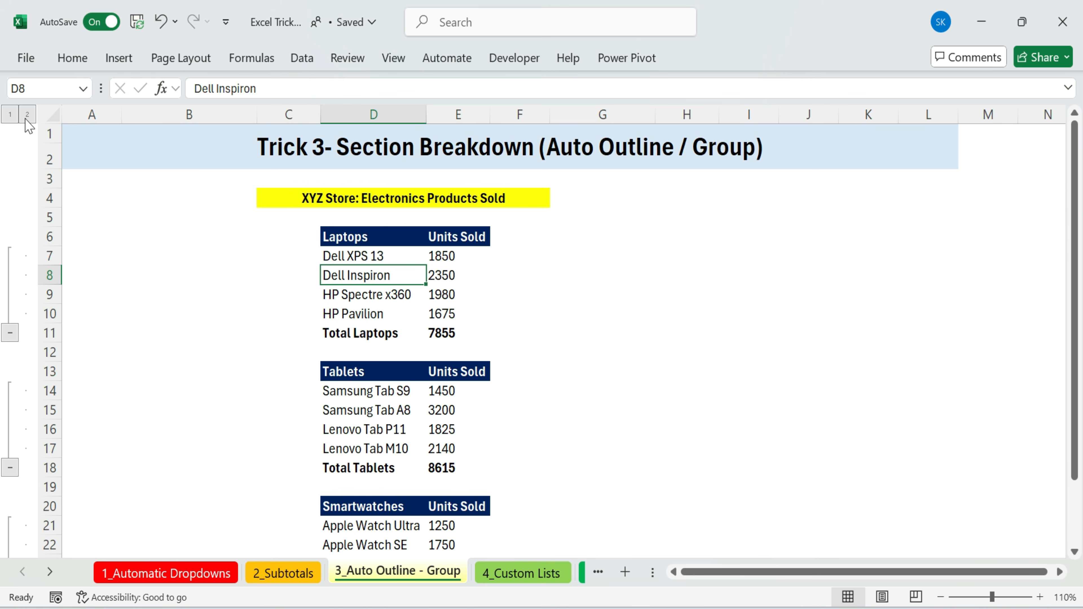
left_click(10, 115)
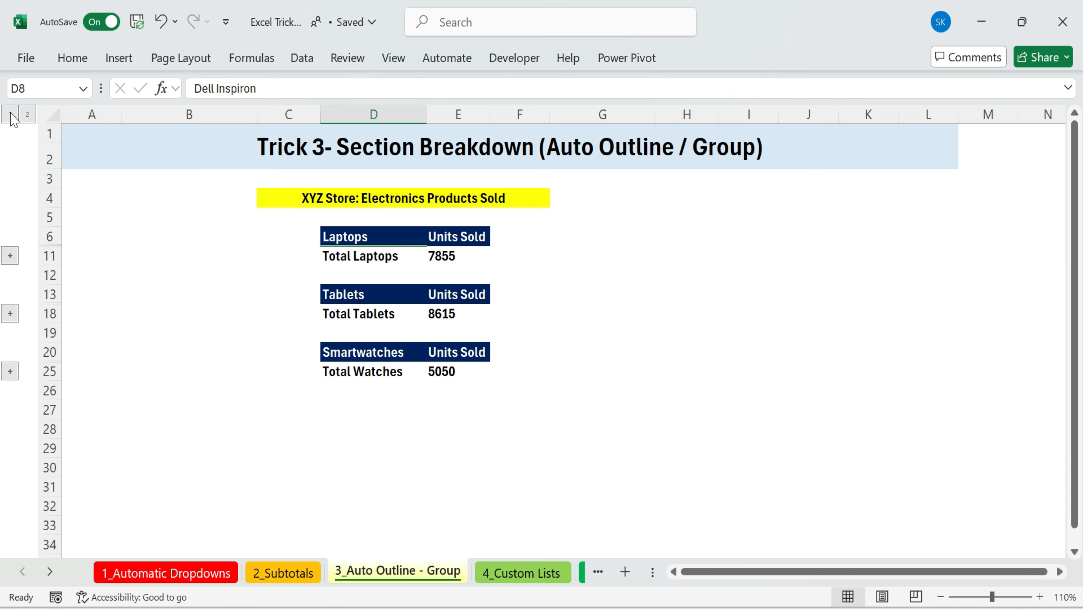
left_click(304, 234)
left_click_drag(307, 295, 512, 317)
left_click_drag(298, 334, 486, 377)
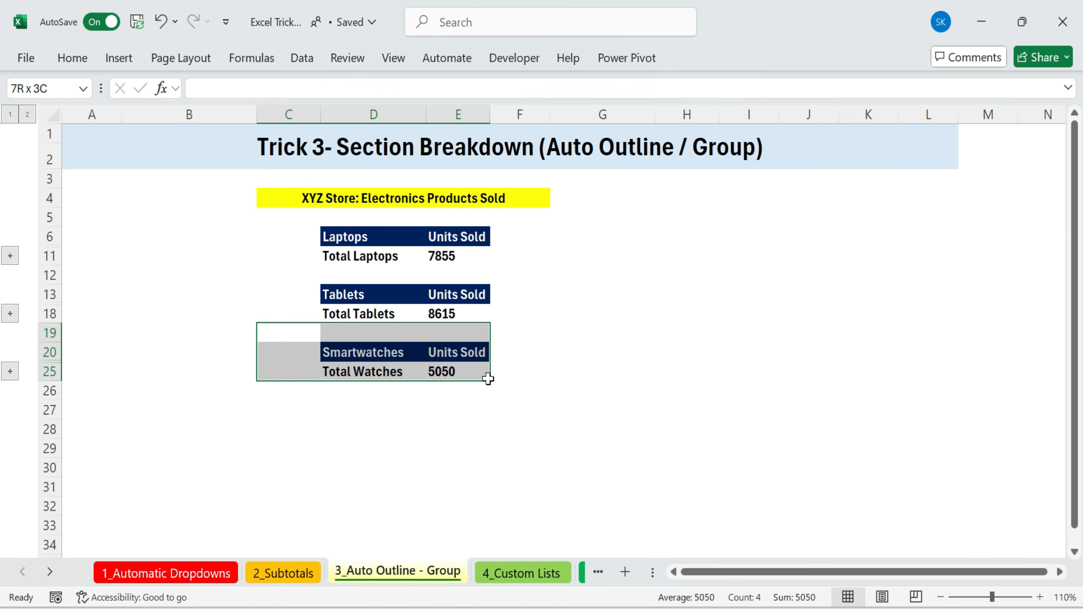
left_click(459, 410)
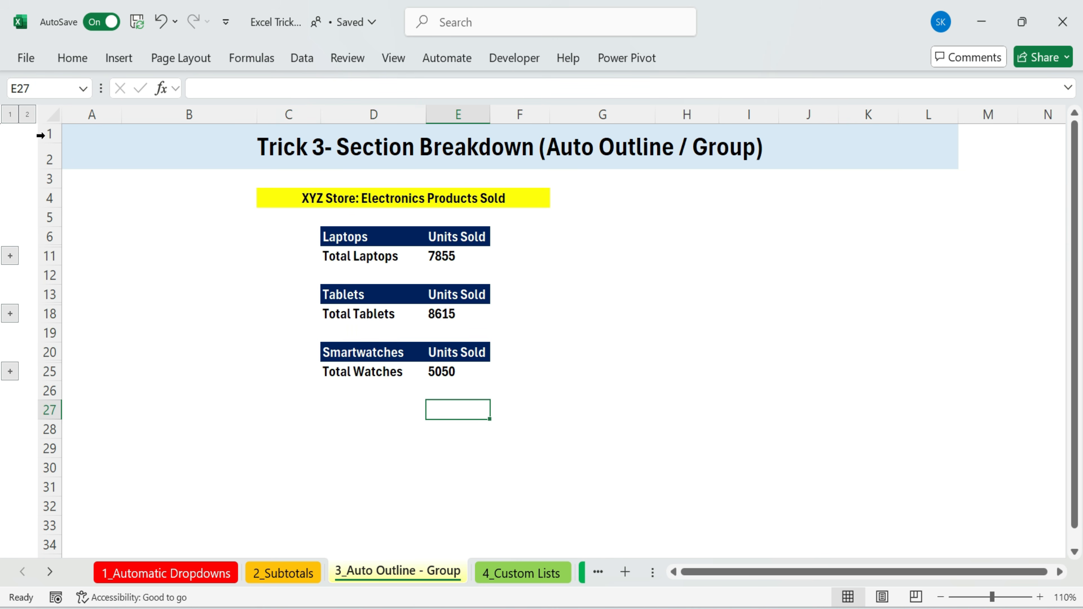
Expand the outline to level 2, then collapse the Laptops and Smartwatches groups
left_click(27, 114)
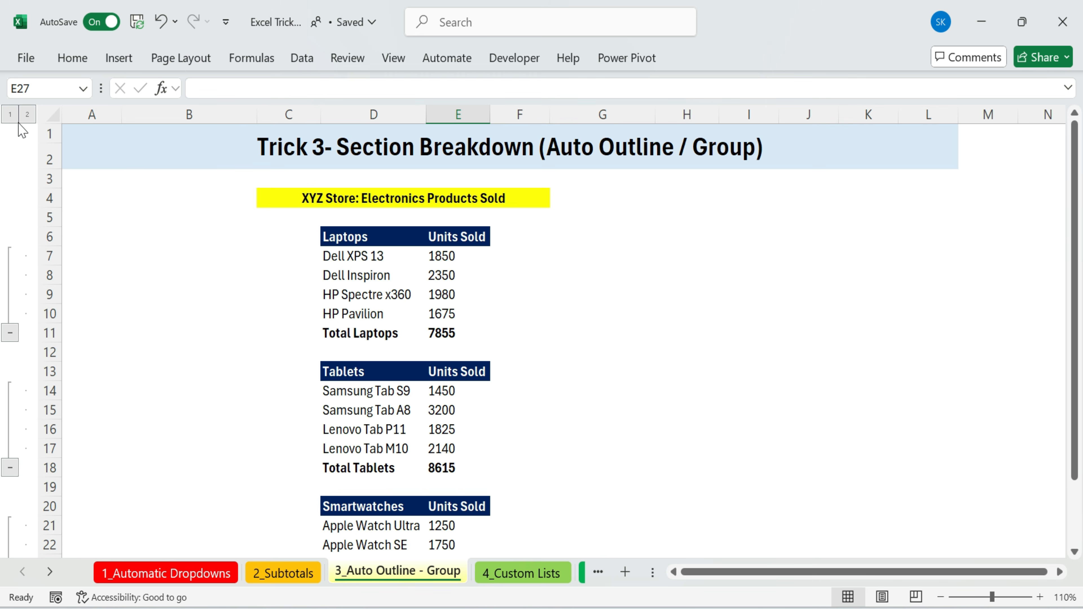
left_click(10, 114)
left_click(27, 114)
left_click_drag(183, 198, 652, 318)
scroll(732, 376, "down", 2)
scroll(732, 375, "up", 2)
left_click(732, 375)
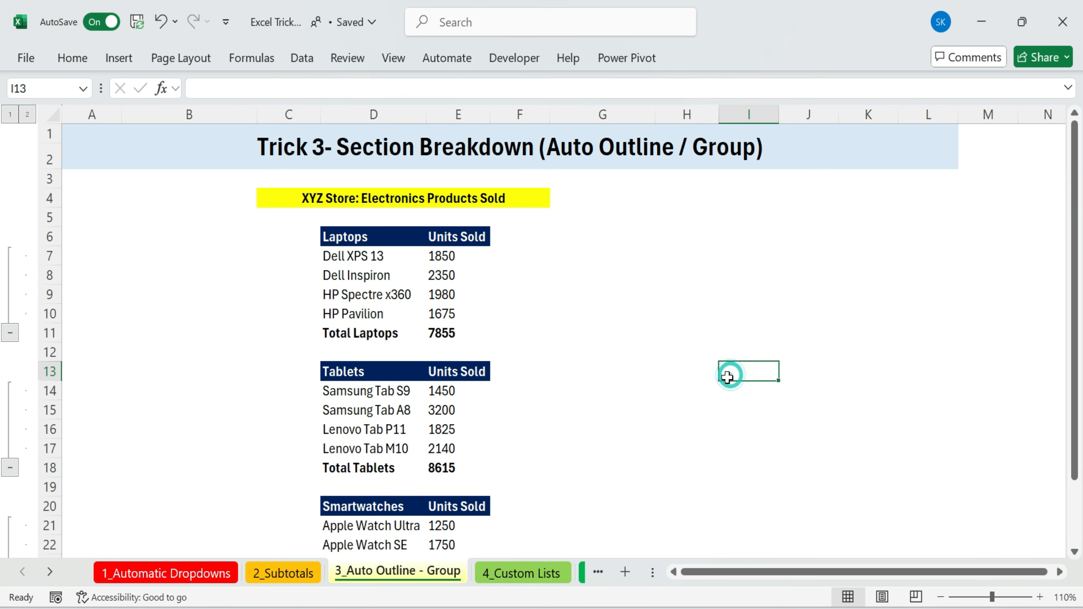
left_click(10, 332)
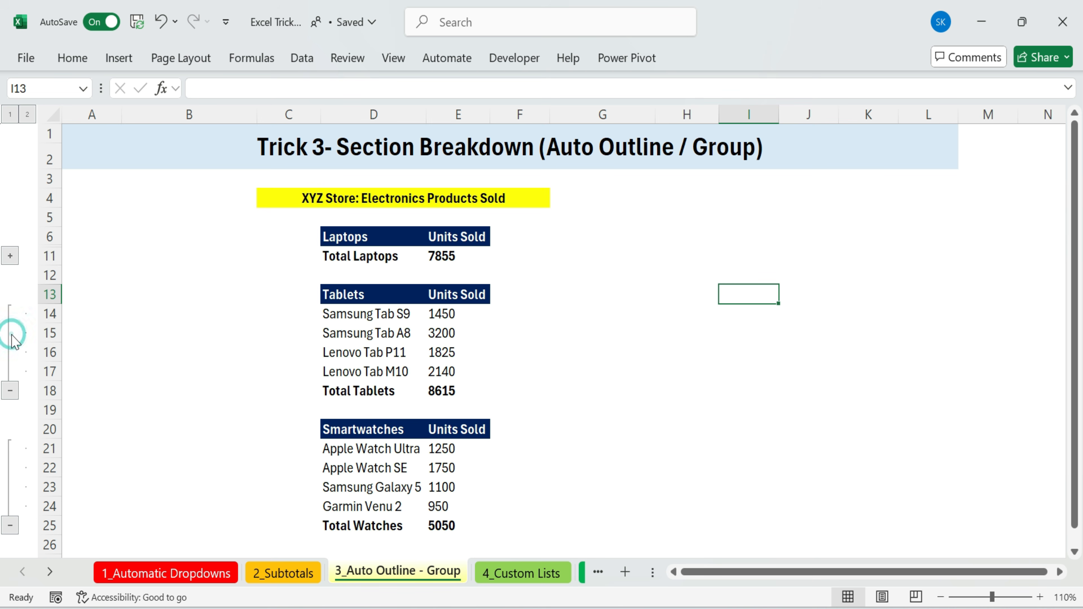
left_click(10, 525)
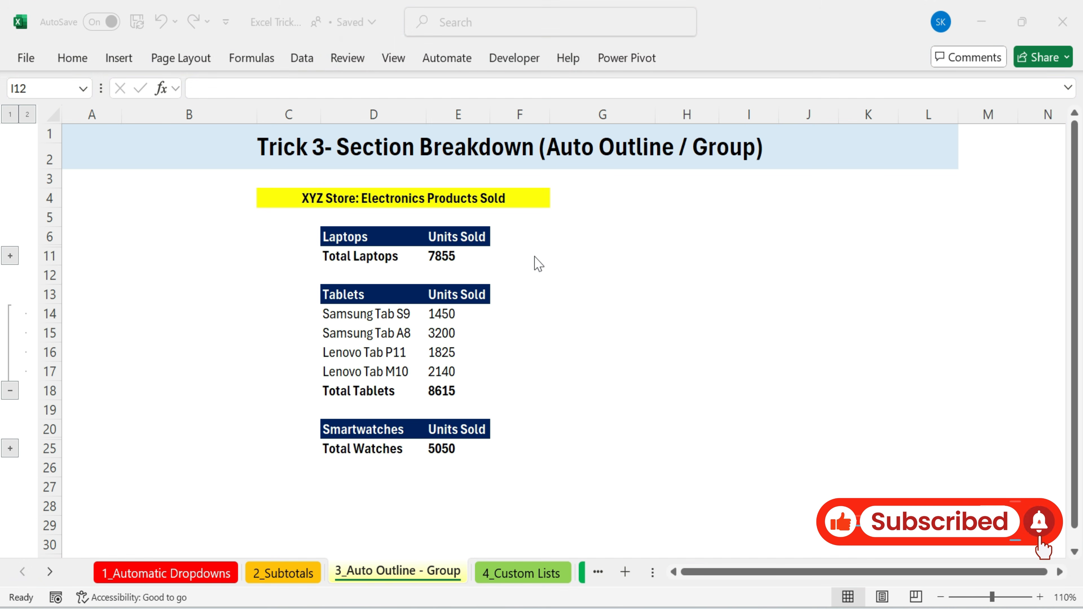
Switch to the 4_Custom Lists sheet and review the Country Manager and Country list
left_click(533, 573)
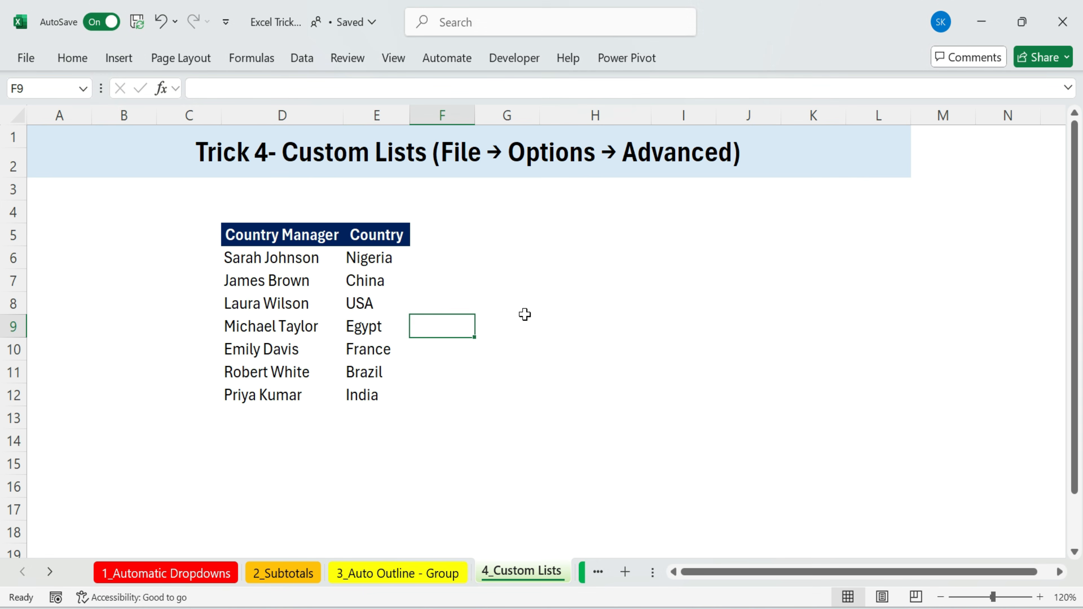
left_click(539, 263)
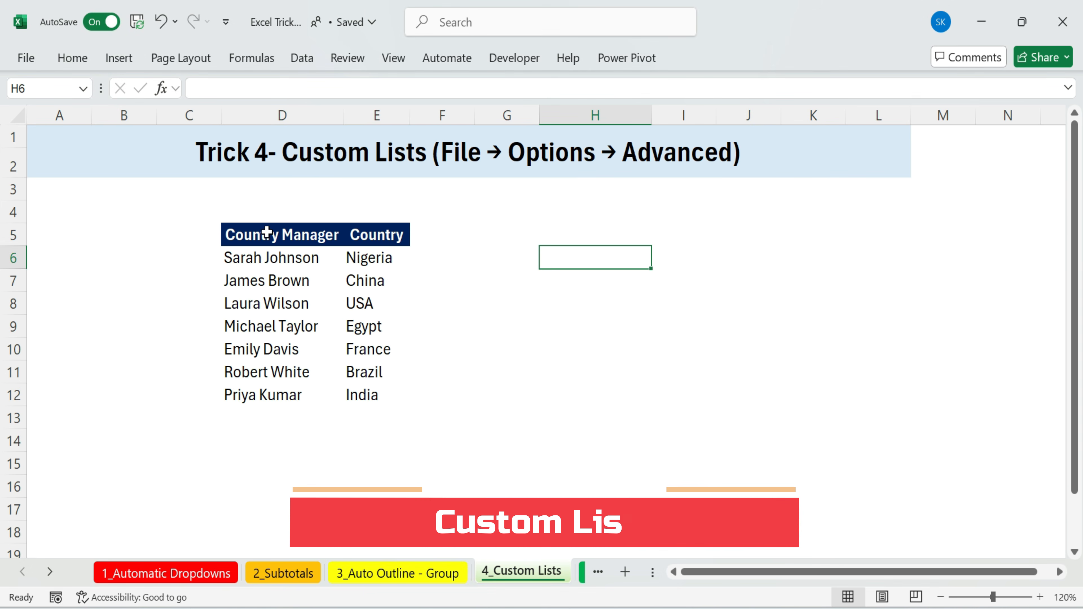
left_click_drag(237, 229, 414, 411)
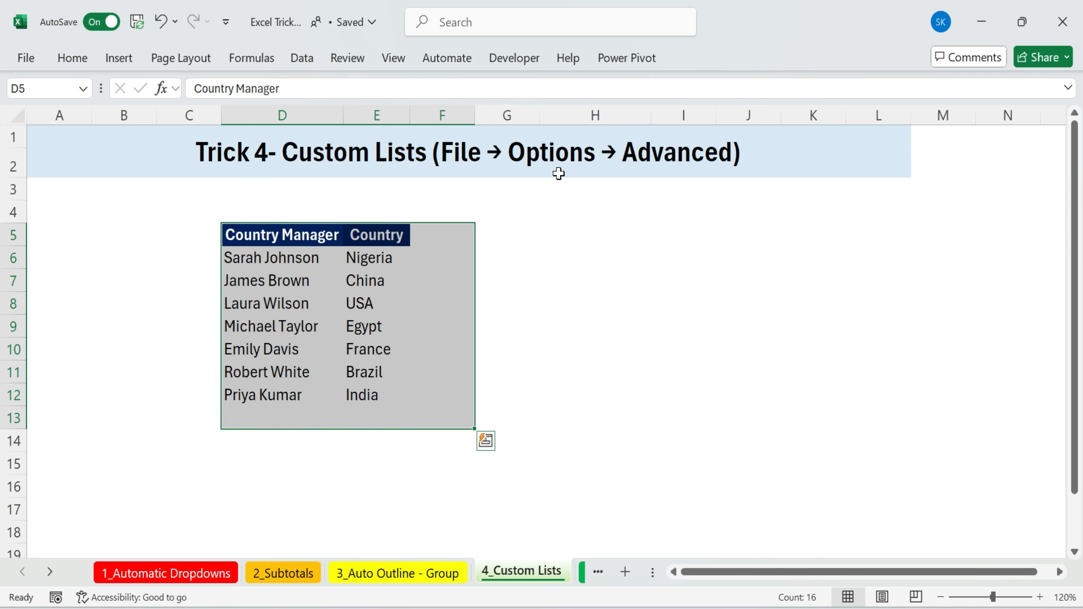
left_click(555, 256)
left_click(299, 257)
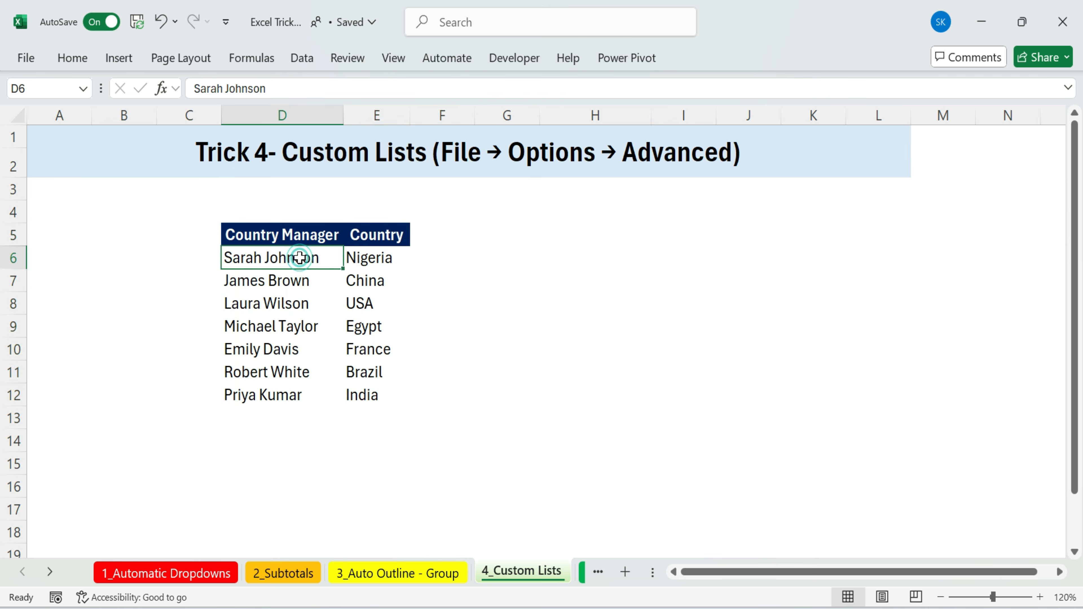
left_click(287, 290)
left_click(278, 322)
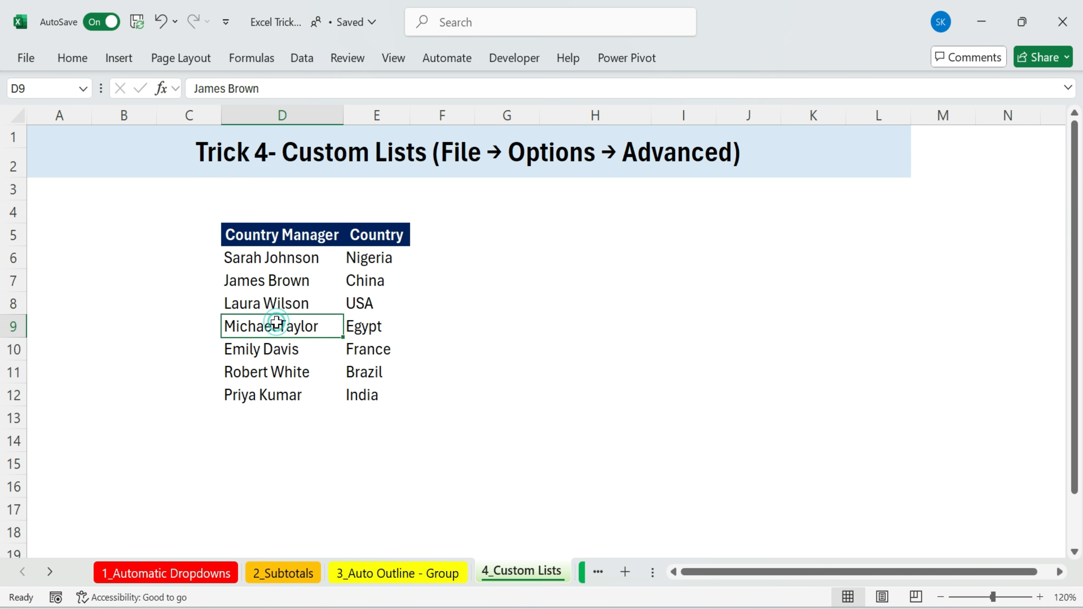
left_click(281, 362)
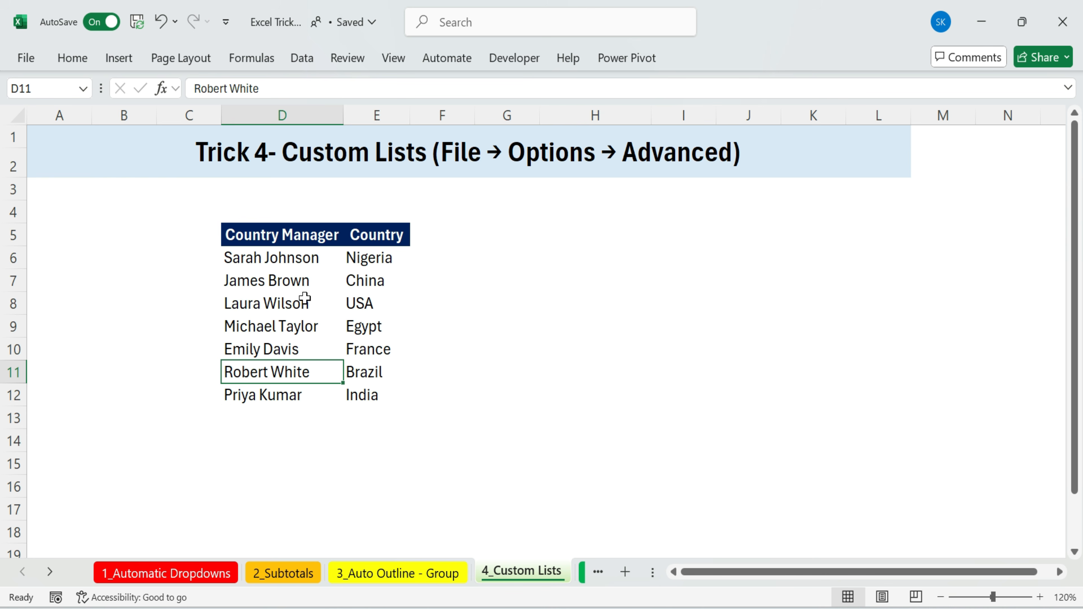
left_click(281, 251)
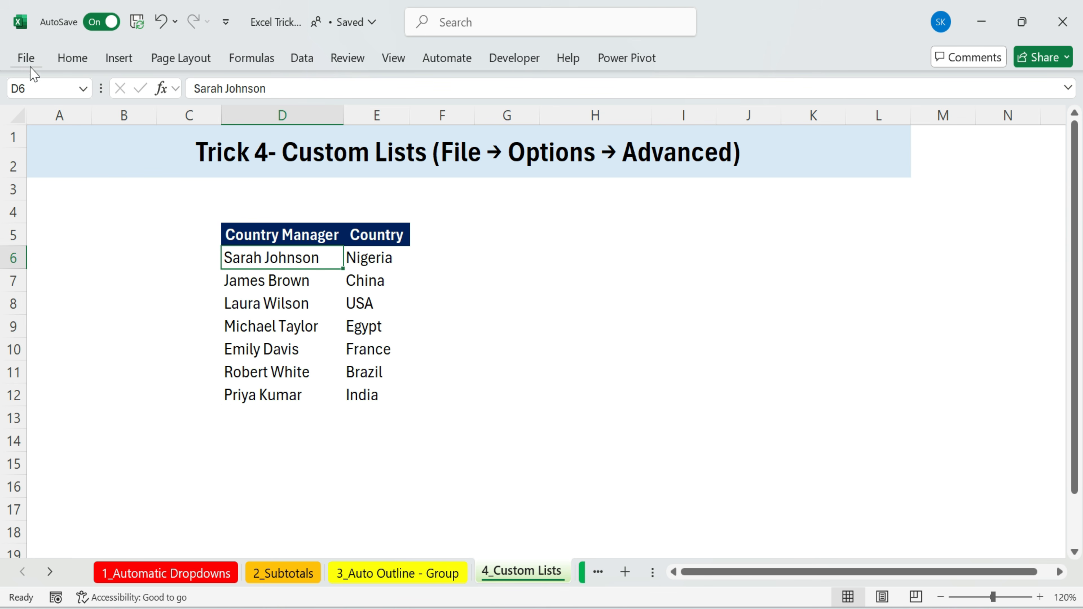
Import the Country Manager names in D6:D12 as a new custom list through Excel Options Advanced settings
left_click(25, 58)
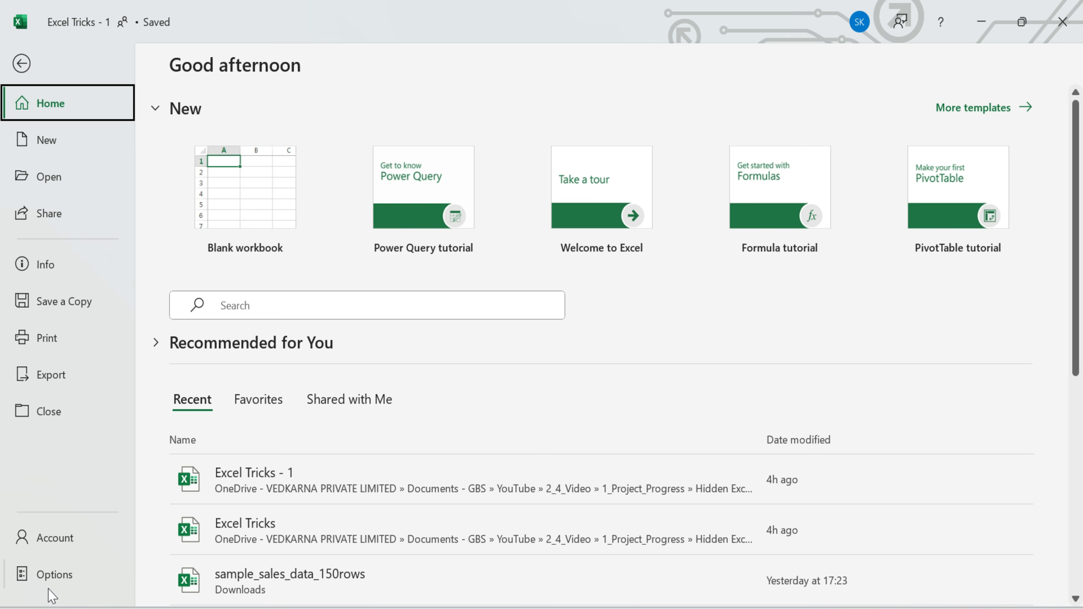
left_click(53, 575)
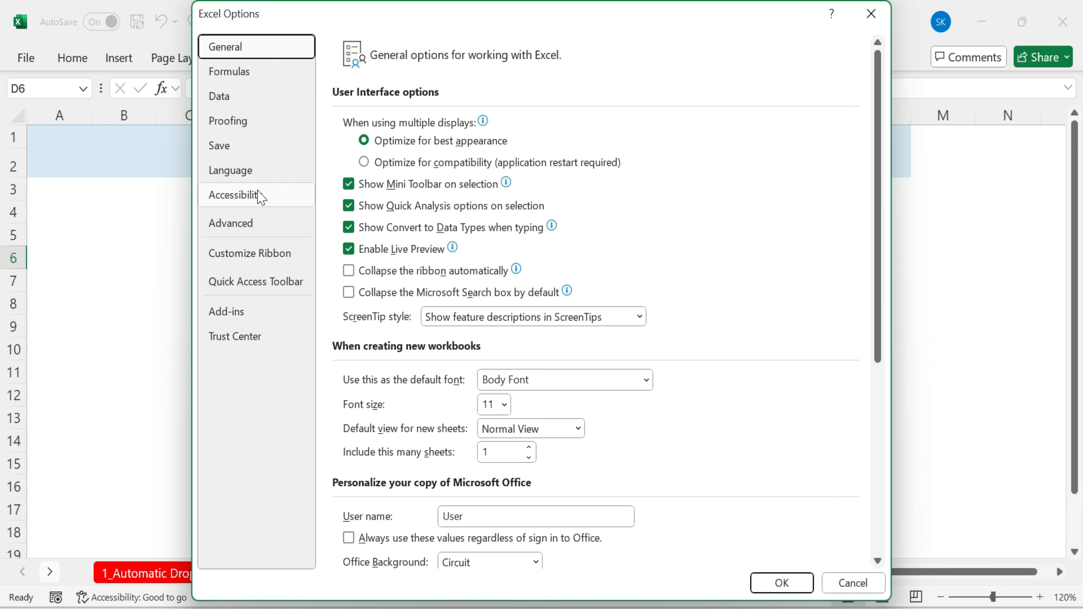
left_click(240, 224)
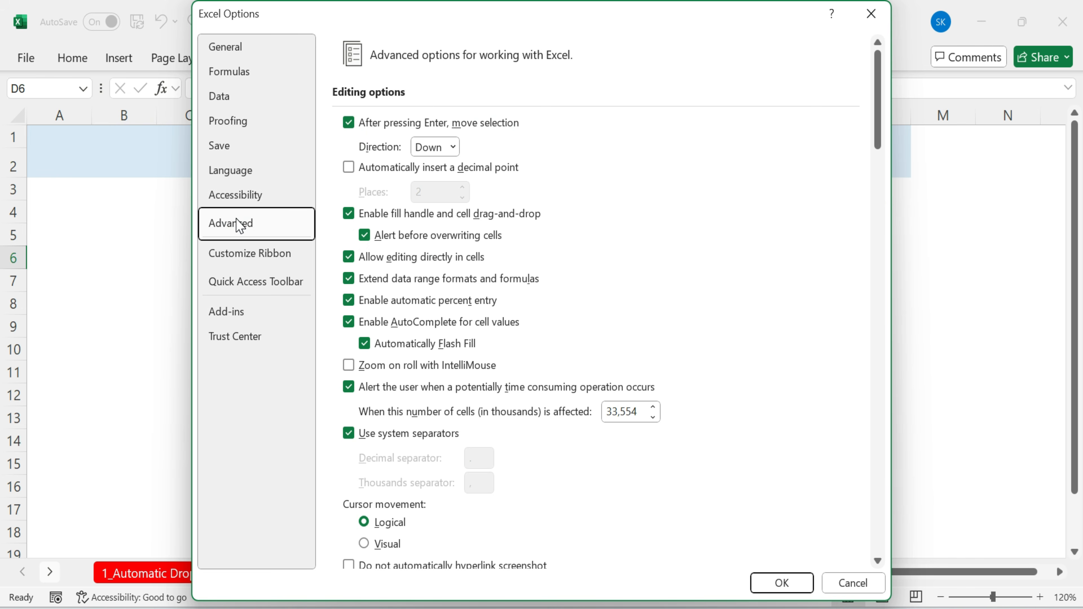
scroll(621, 314, "down", 20)
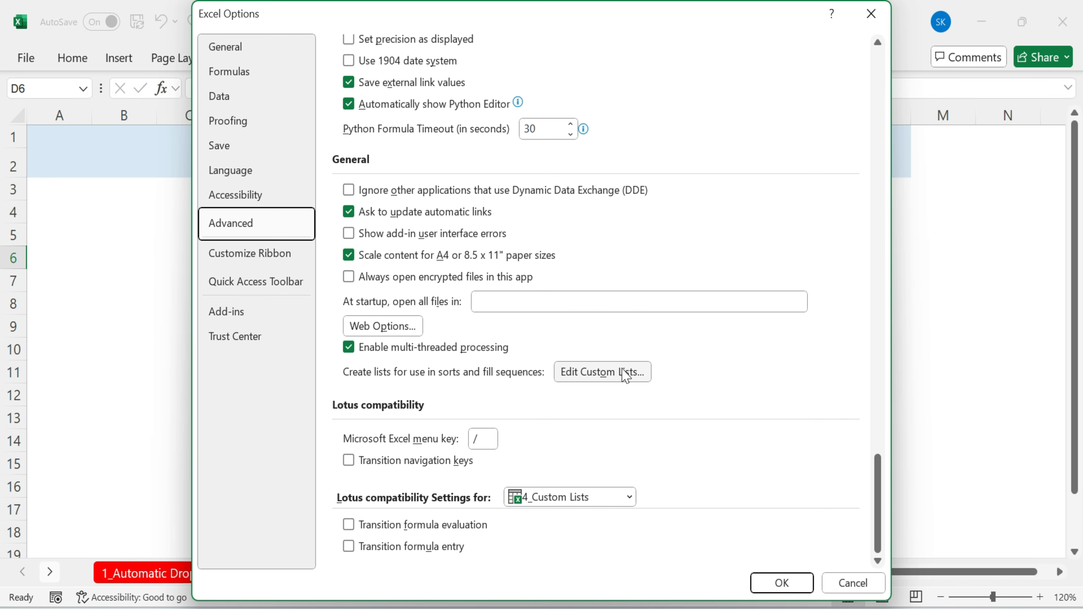
left_click(612, 375)
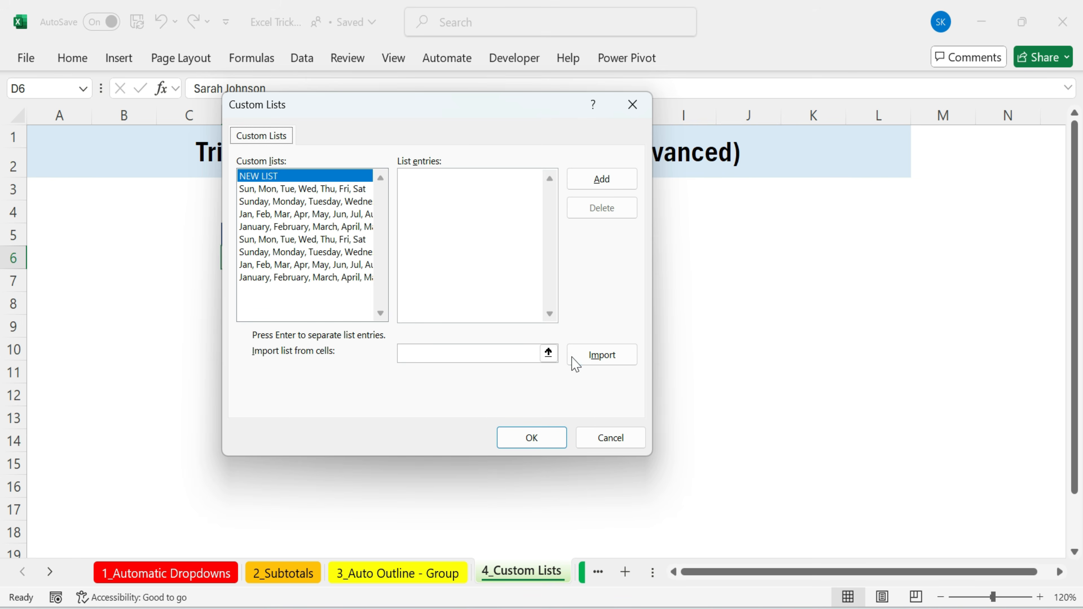
left_click(549, 353)
left_click_drag(319, 257, 286, 391)
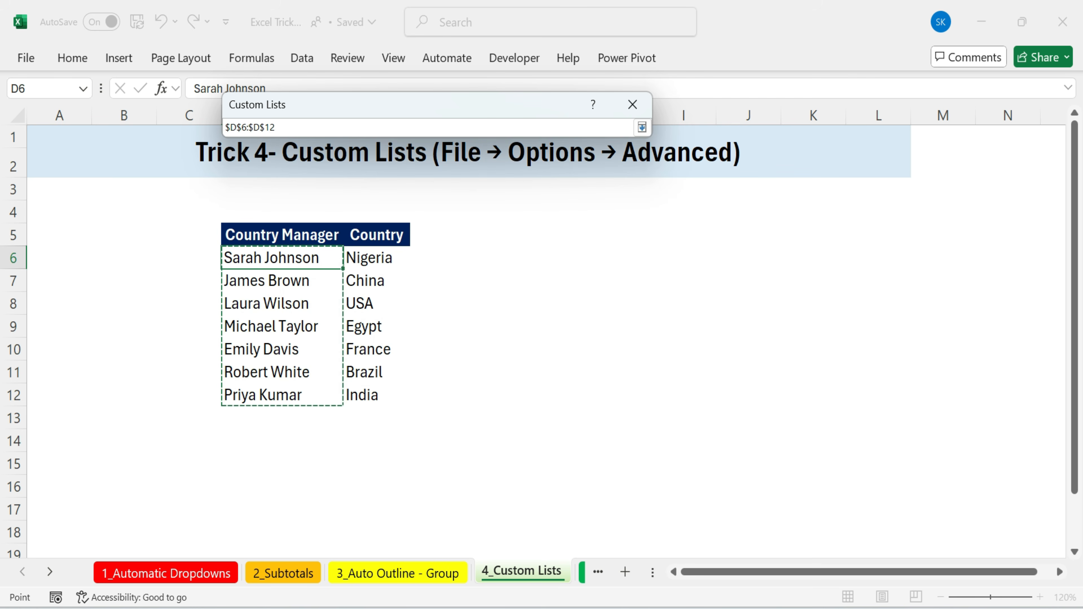
left_click(642, 128)
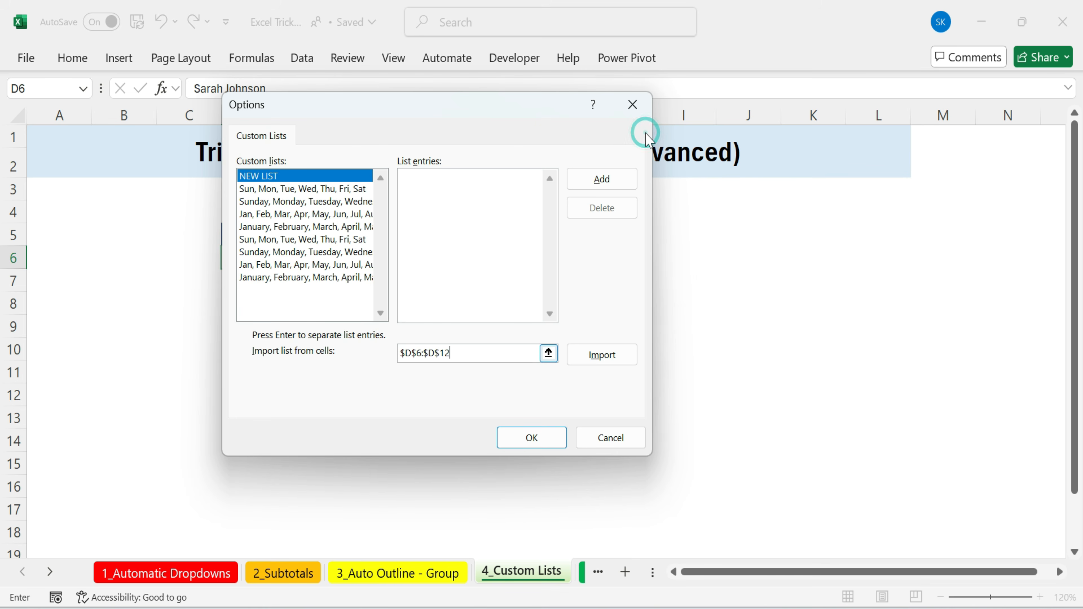
left_click(605, 356)
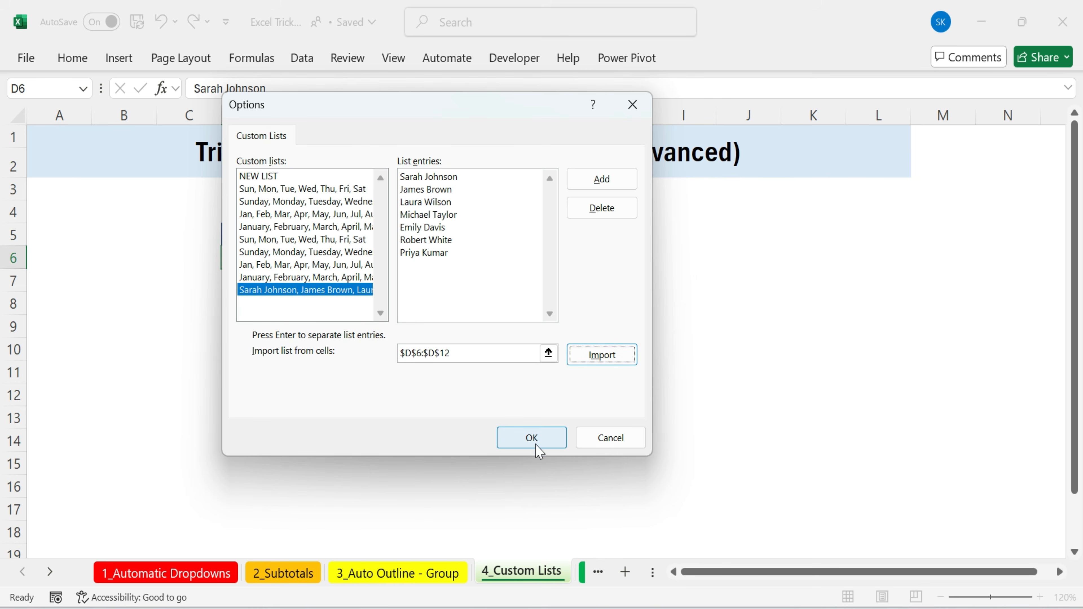
left_click(558, 442)
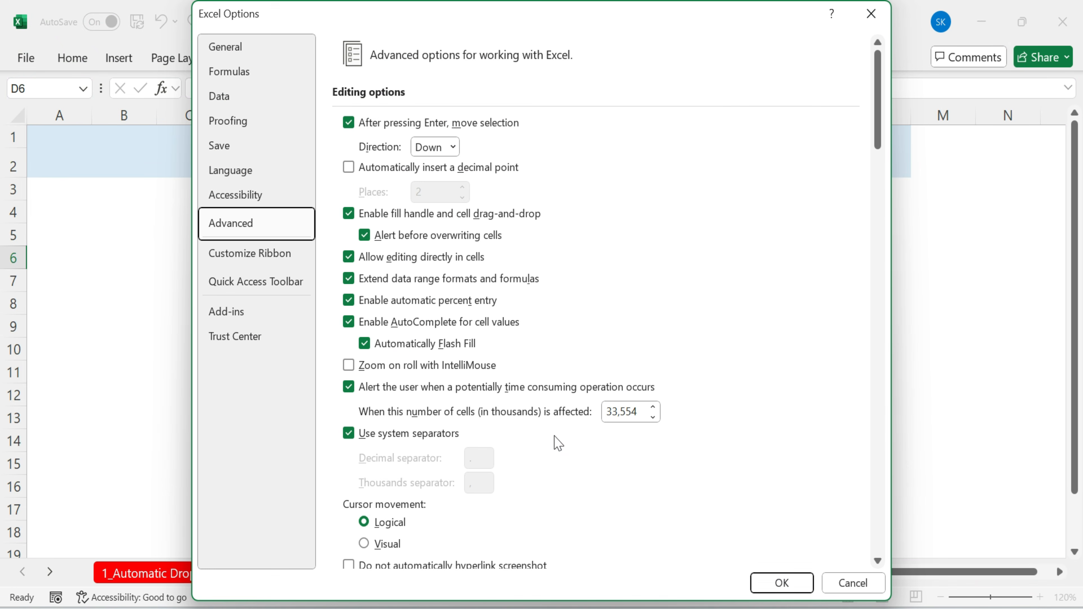
left_click(782, 583)
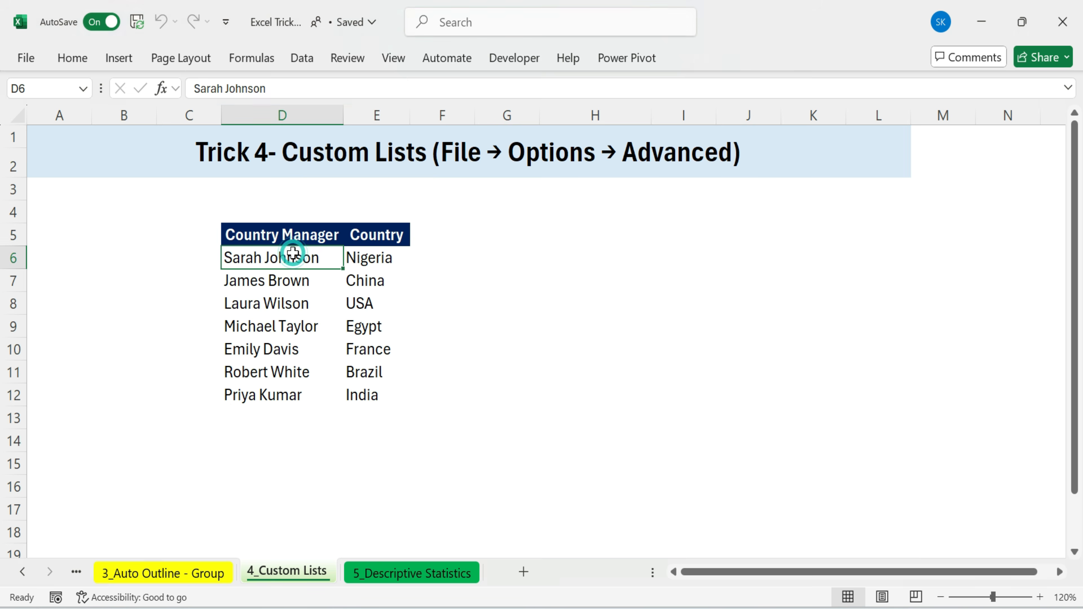
Add a new sheet, enter the first Country Manager name in D6, and fill it down to D12 using the custom list
left_click(525, 571)
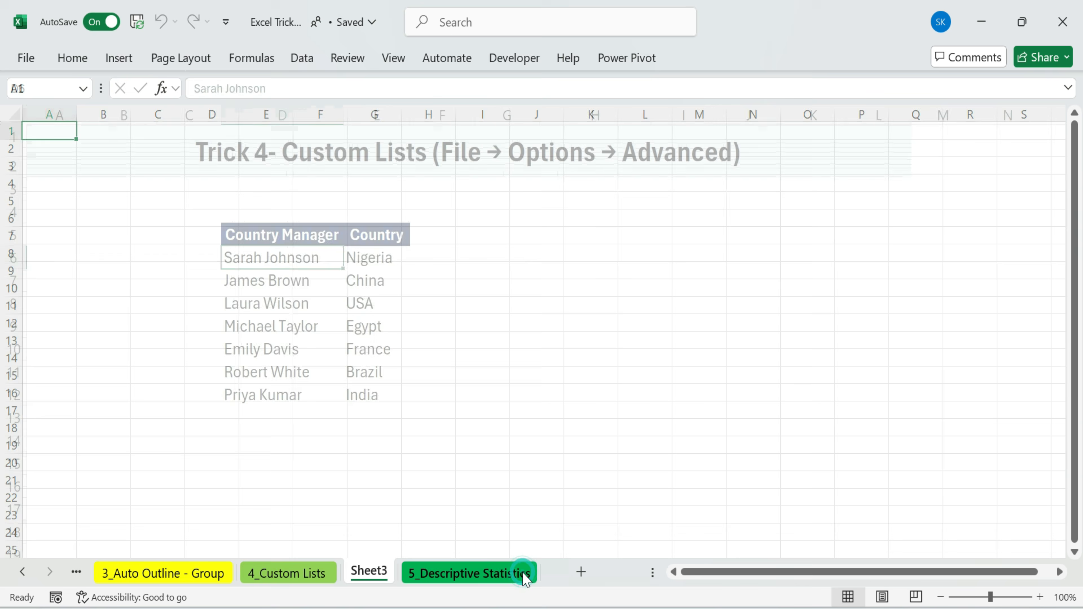
left_click(208, 213)
type("Sara")
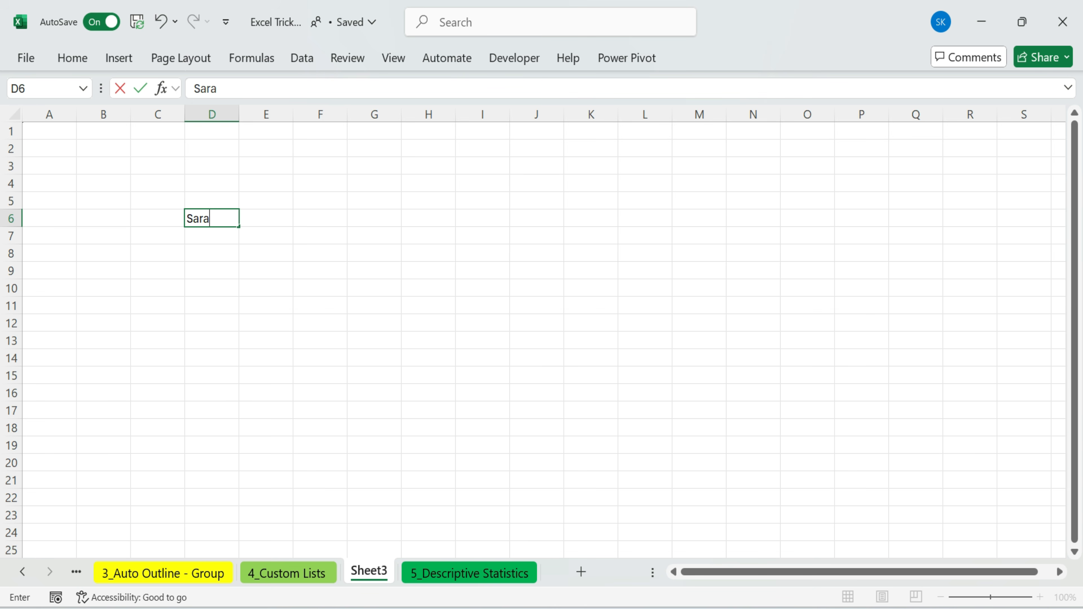
type("h Johnson")
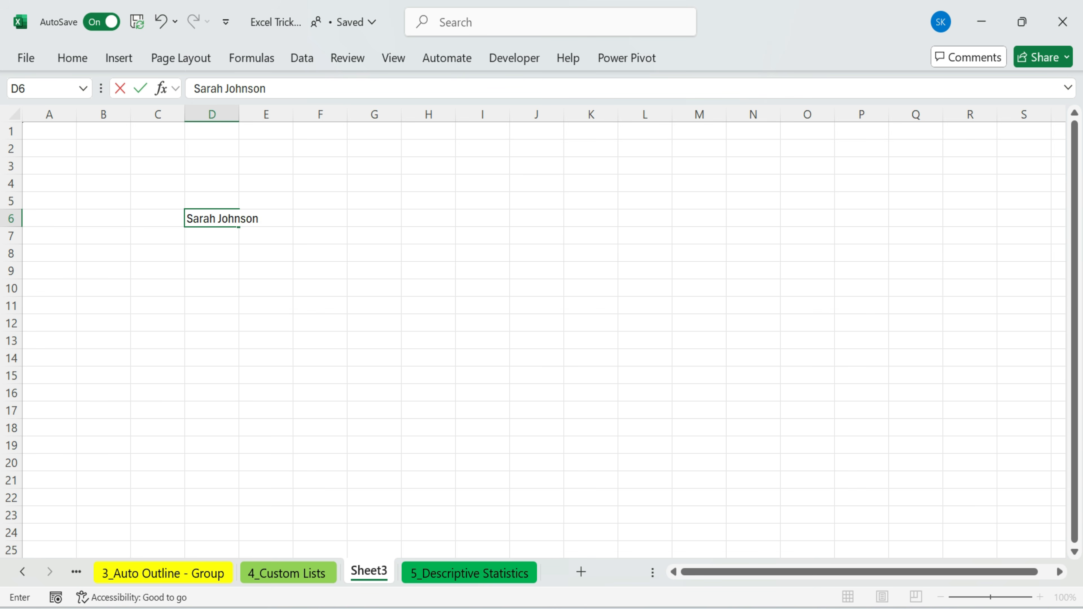
left_click(239, 225)
left_click_drag(239, 224, 226, 340)
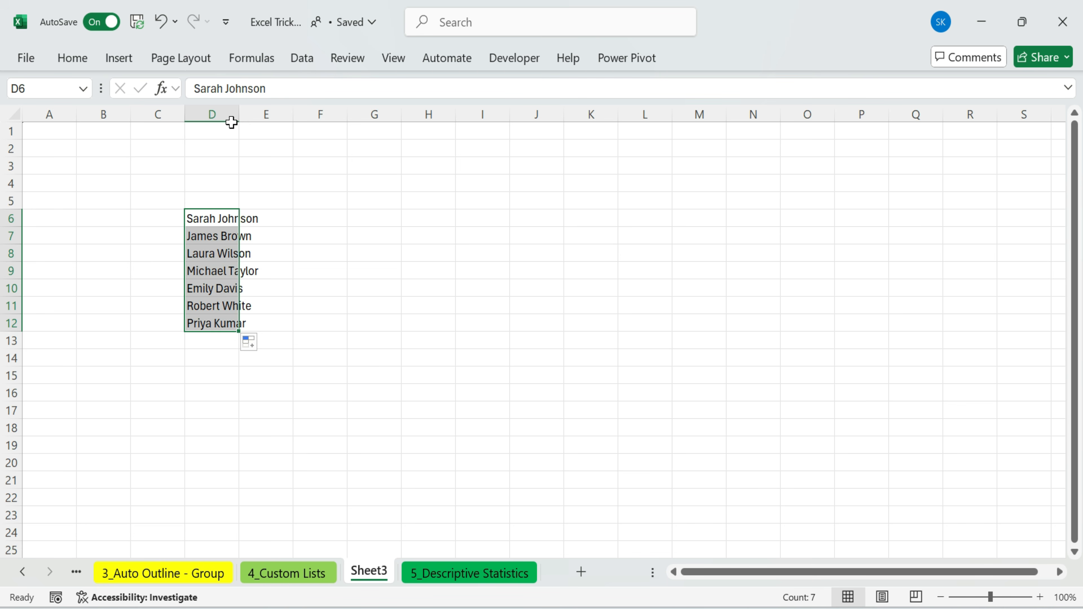
Autofit column D to the width of the filled names
double_click(239, 115)
left_click(365, 259)
left_click_drag(242, 237, 237, 325)
Copy the name in D7 to F7 and fill it down to F11 to continue the custom sequence
left_click(245, 236)
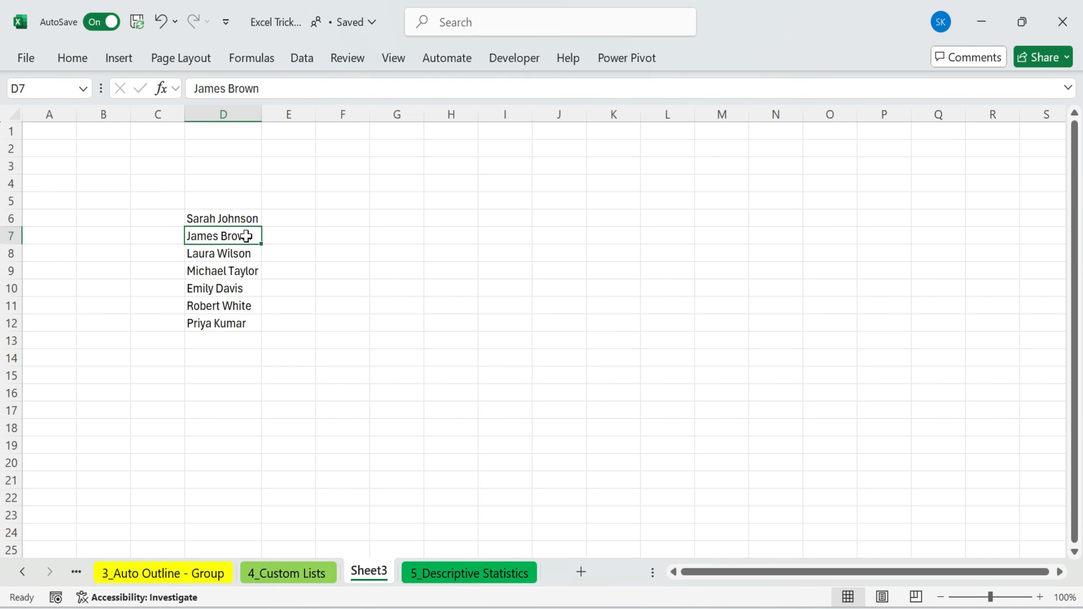
key("ctrl+c")
left_click(319, 232)
key("ctrl+v")
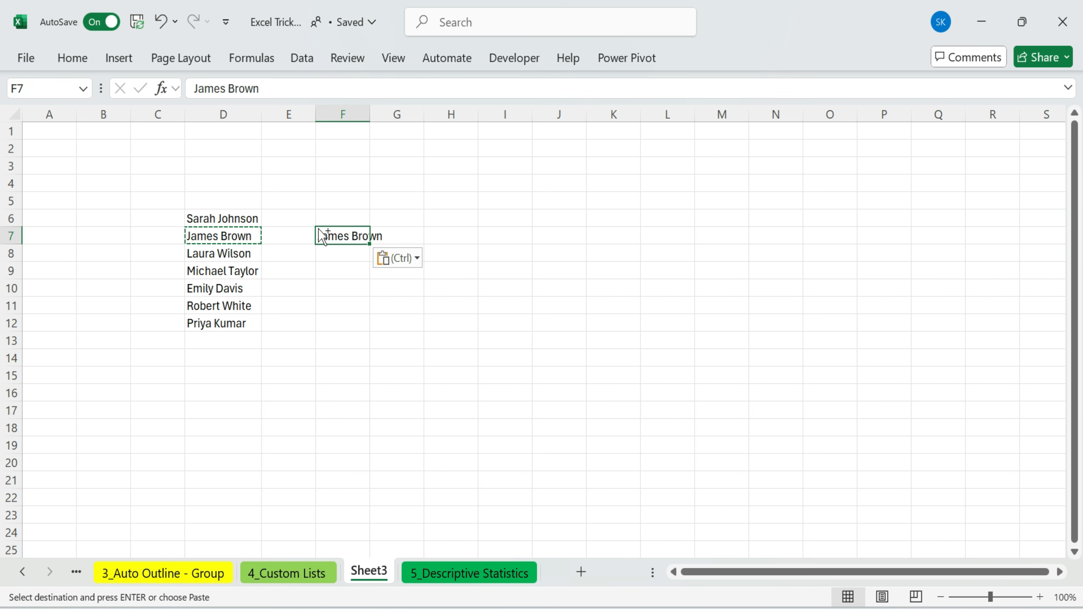
left_click_drag(368, 242, 369, 316)
left_click_drag(341, 234, 343, 291)
left_click(428, 235)
Compare the filled names with the original Country Manager list on the 4_Custom Lists sheet
left_click_drag(121, 181, 631, 326)
left_click(290, 573)
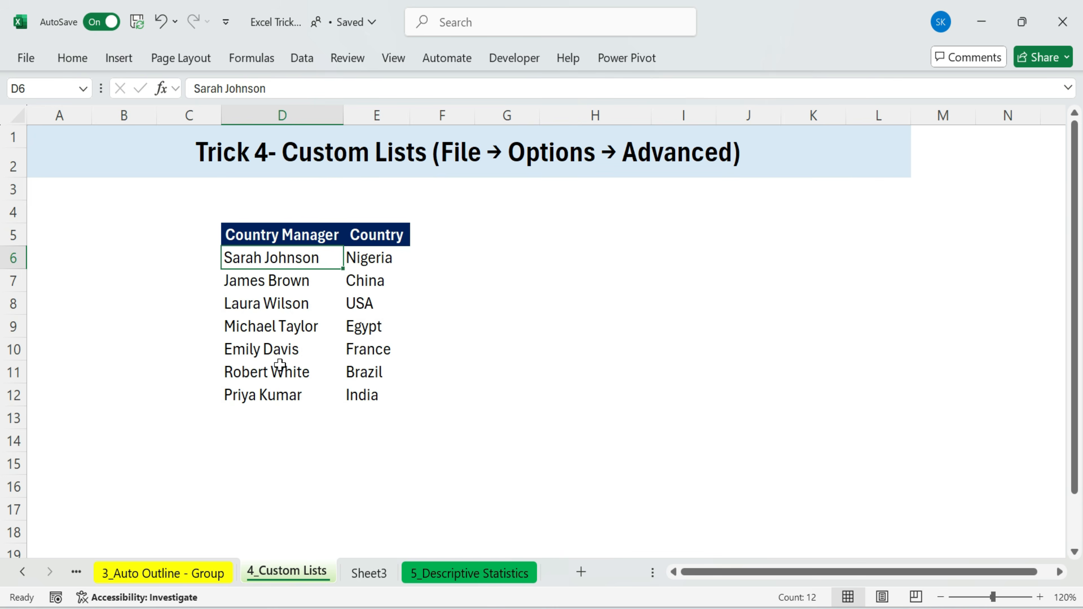
left_click_drag(303, 257, 303, 398)
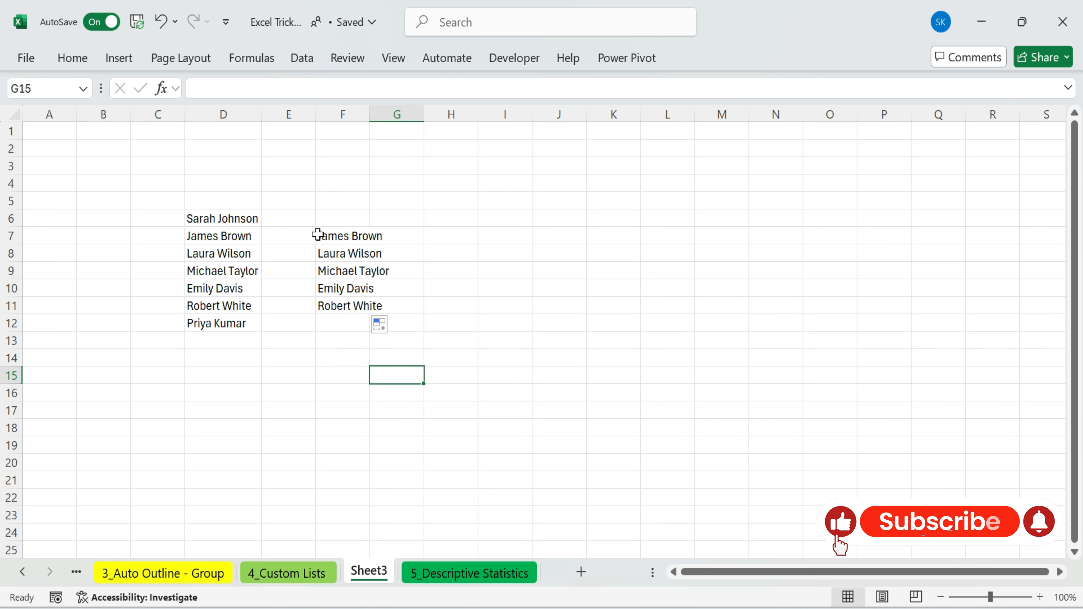
Switch to the 5_Descriptive Statistics sheet and review the Salesperson and Revenue data
left_click(458, 573)
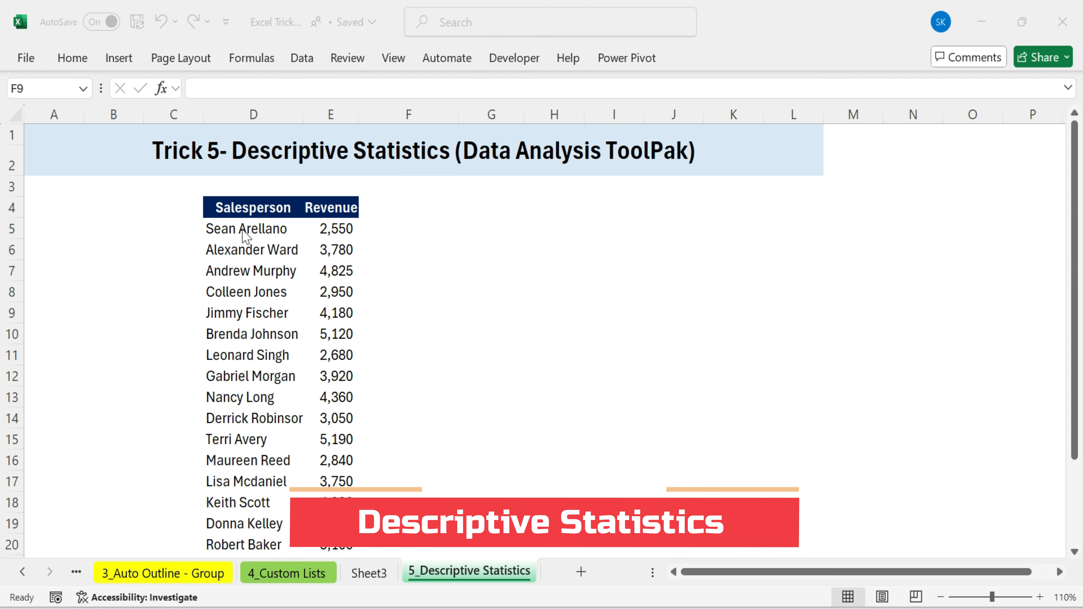
left_click_drag(252, 205, 347, 537)
left_click(438, 307)
left_click_drag(341, 222, 335, 503)
left_click(511, 226)
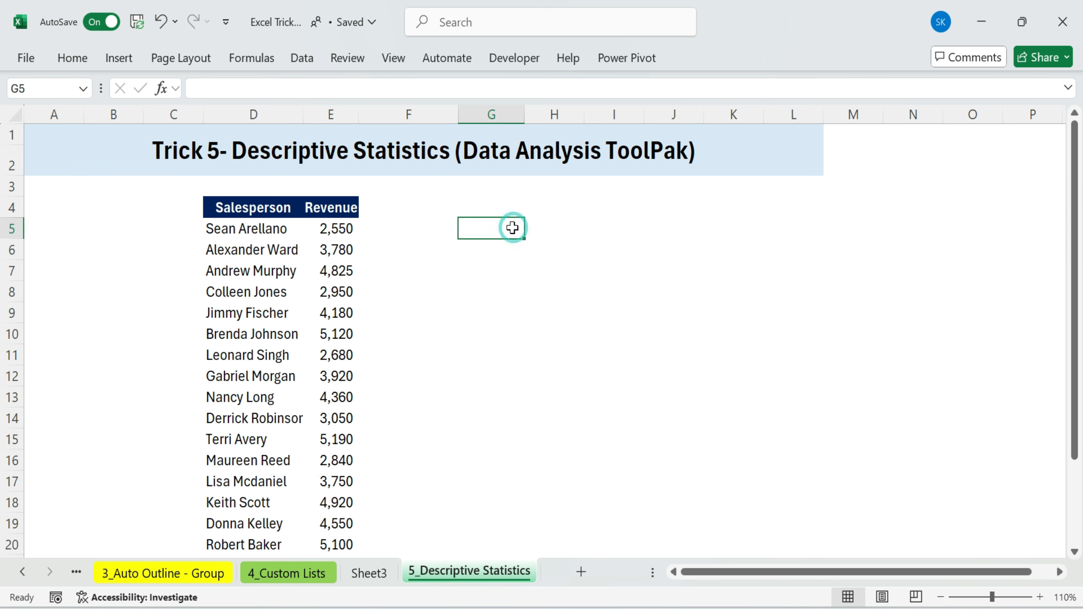
Enter an AVERAGE formula over the Revenue values in G5
type("=")
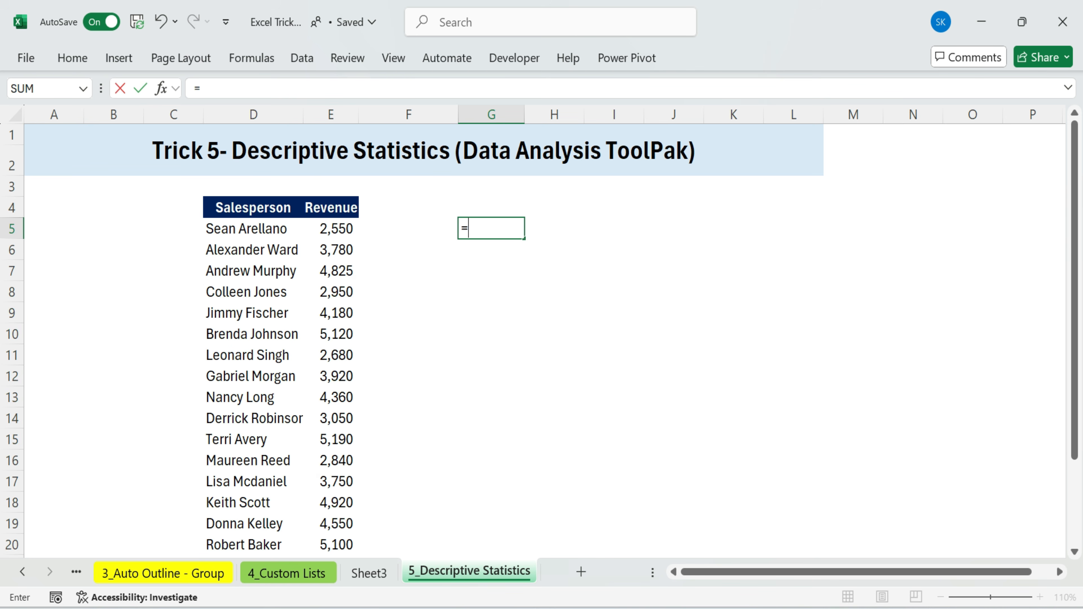
type("aver")
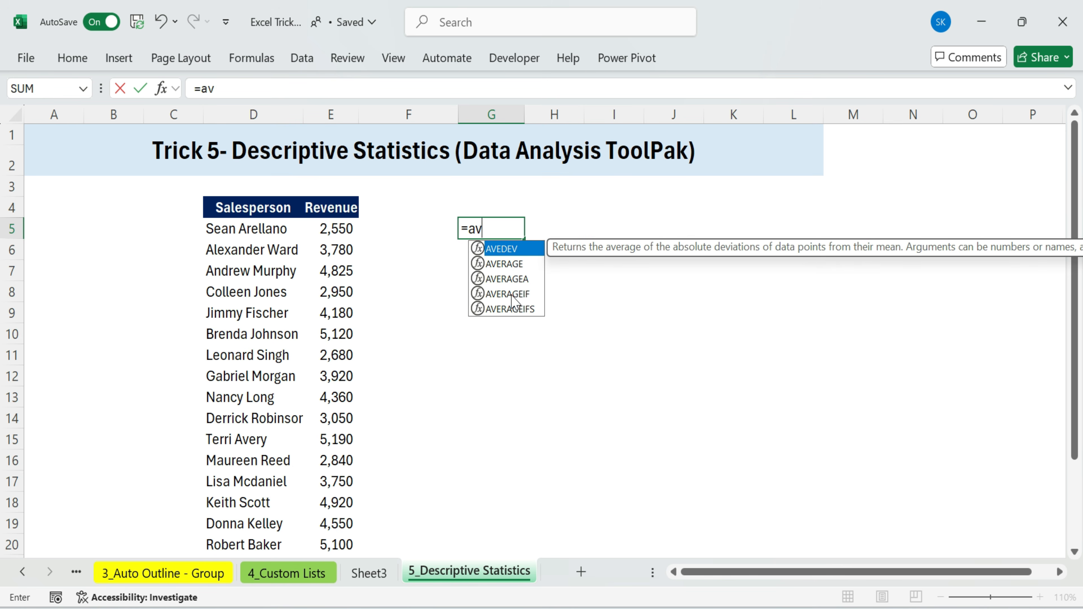
double_click(510, 252)
left_click(346, 231)
key("ctrl+shift+Down")
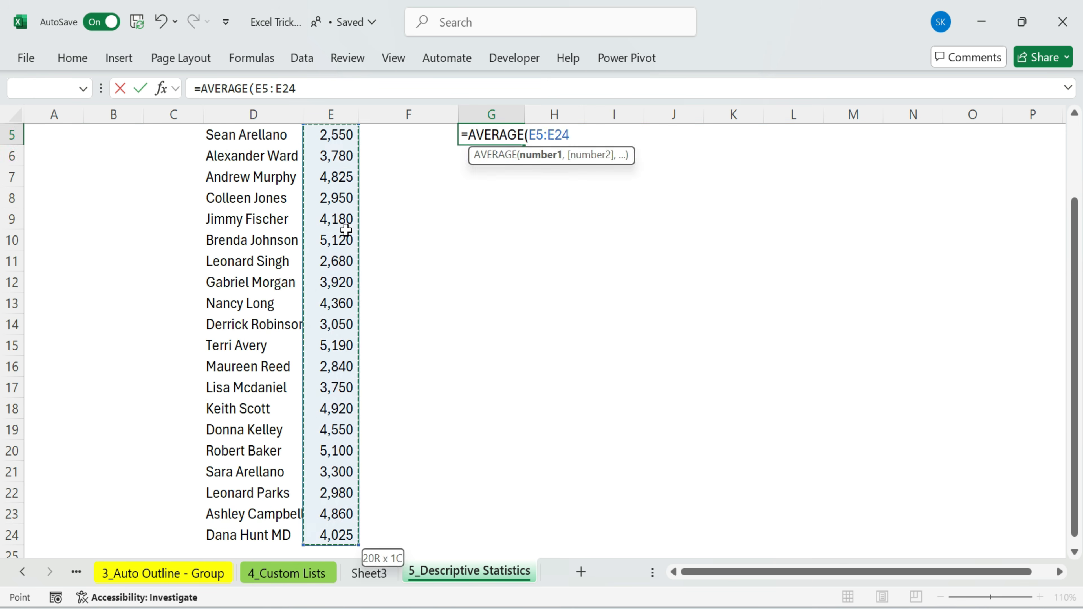
key("Return")
scroll(346, 230, "up", 2)
double_click(508, 234)
key("Return")
Enter =COUNT(E5:E20) in G6 to count the Revenue values
type("=")
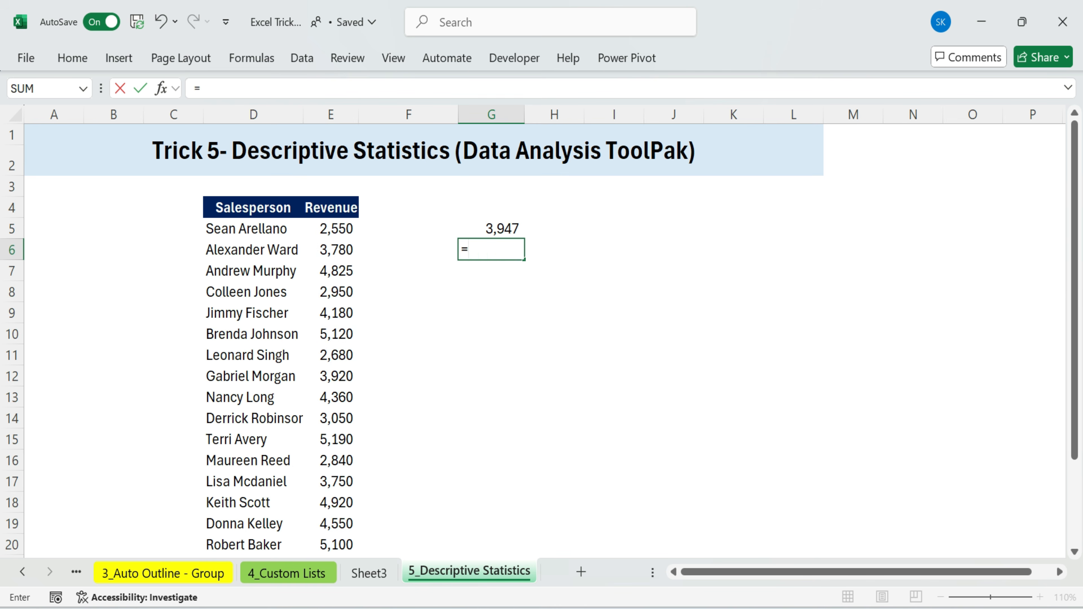
type("coun")
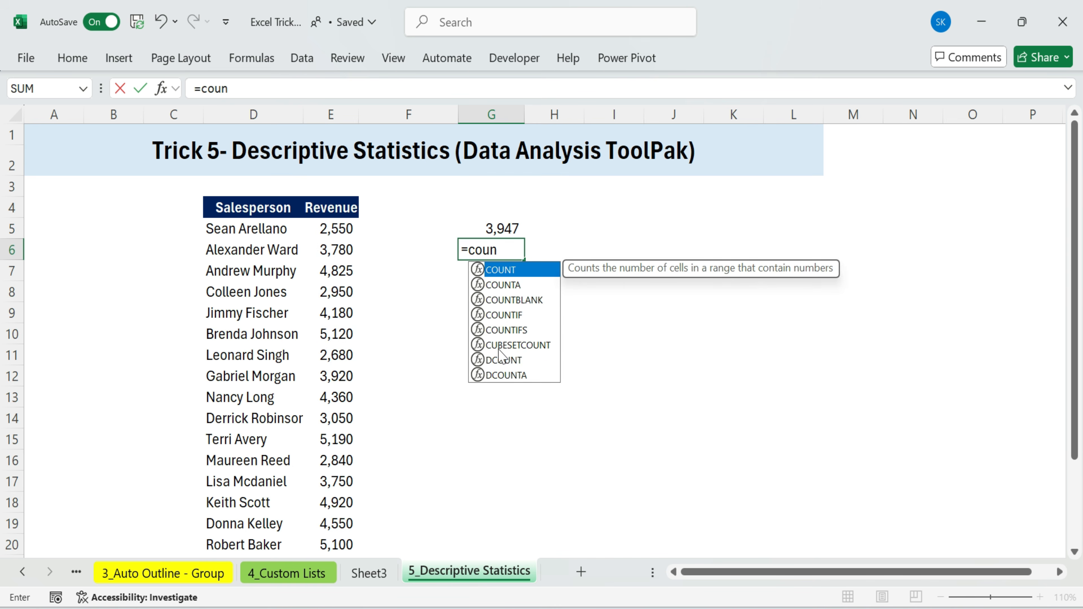
double_click(518, 270)
left_click_drag(331, 228, 323, 544)
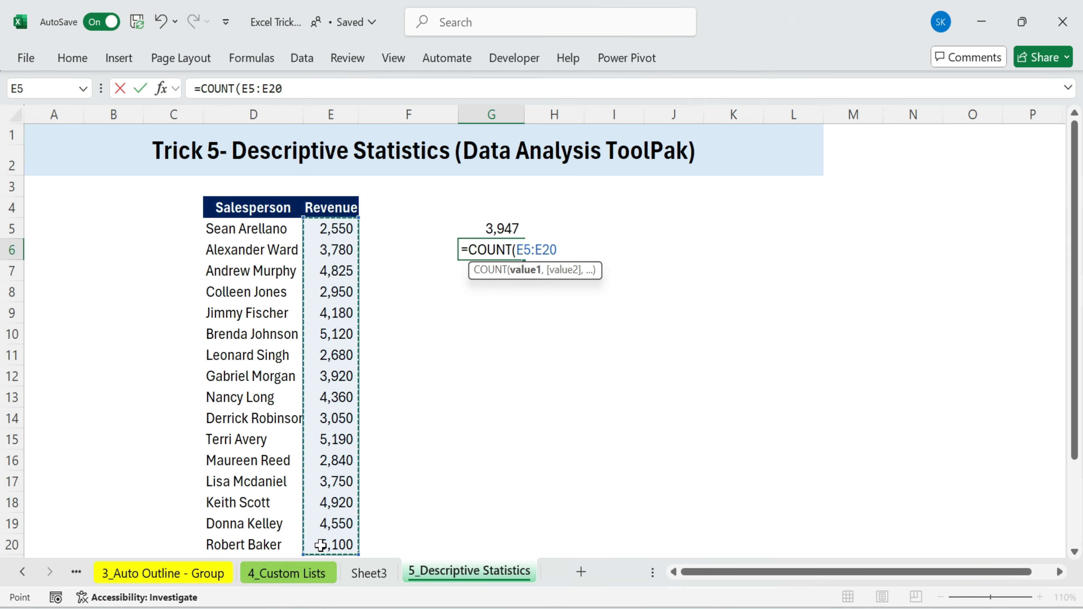
key("Return")
Enter a MAX formula over Revenue E5:E20 in G7
type("=max")
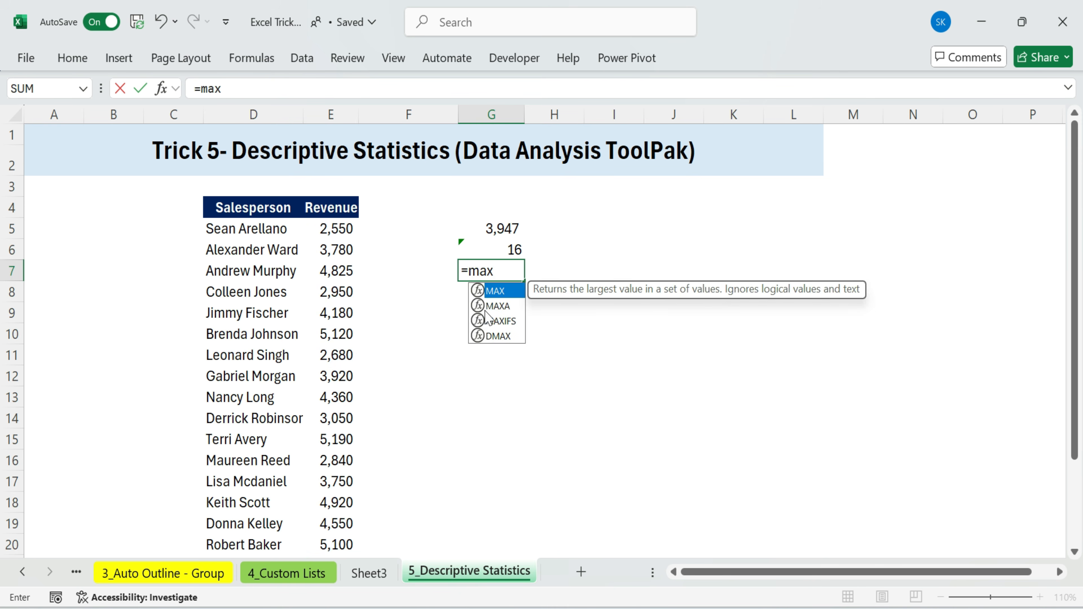
double_click(499, 290)
left_click_drag(350, 228, 317, 537)
key("Return")
Enter a MIN formula over Revenue E5:E20 in G8
type("=min")
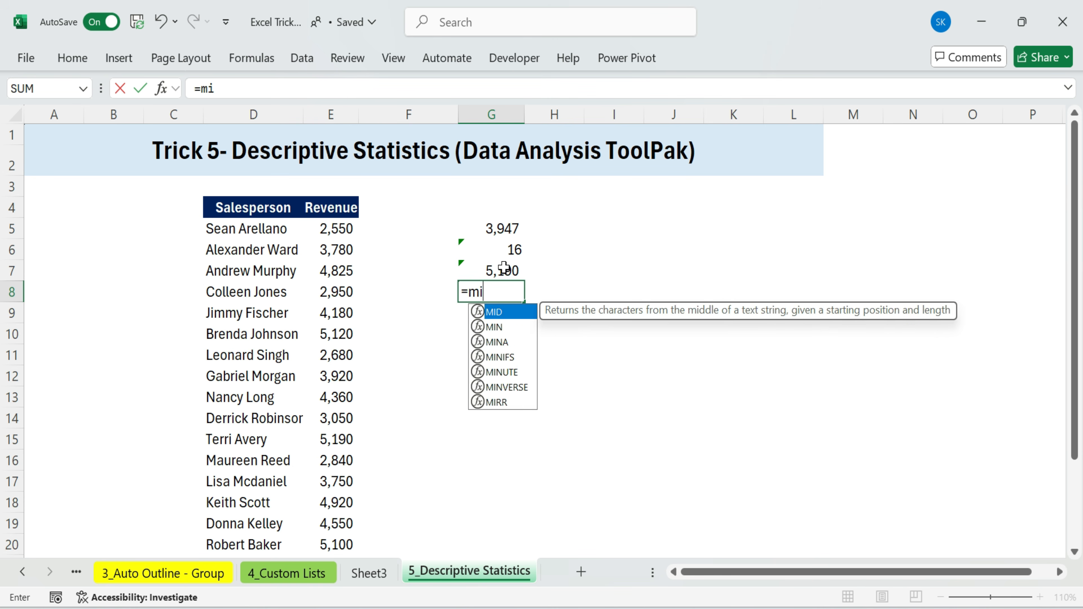
double_click(504, 318)
left_click_drag(331, 227, 340, 539)
key("Return")
left_click_drag(443, 211, 577, 338)
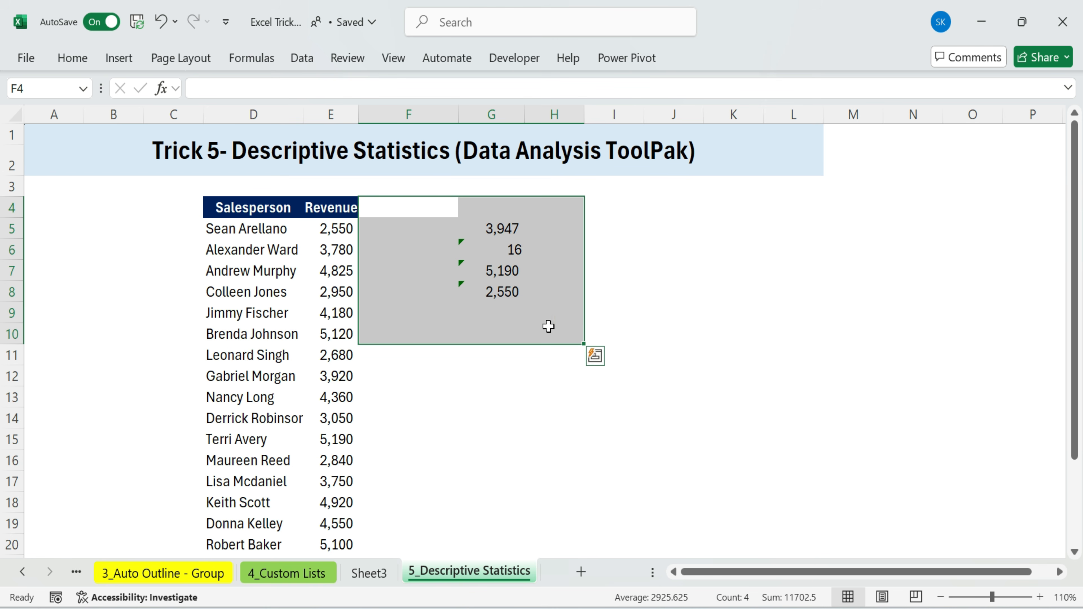
left_click(477, 519)
left_click(324, 230)
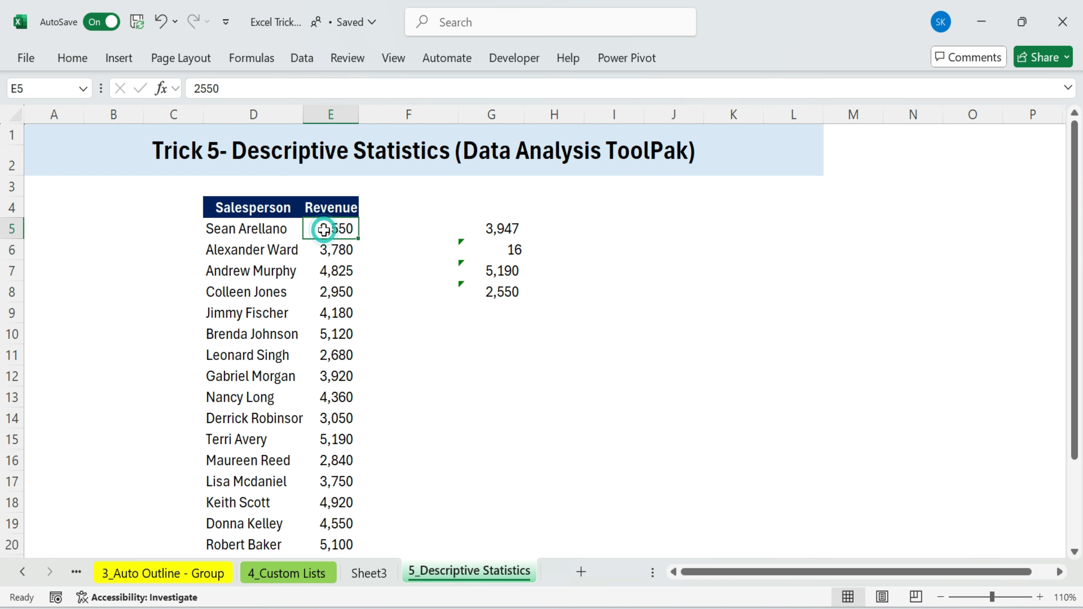
Enable the Analysis ToolPak add-in through Excel Options' Excel add-ins manager
left_click(302, 59)
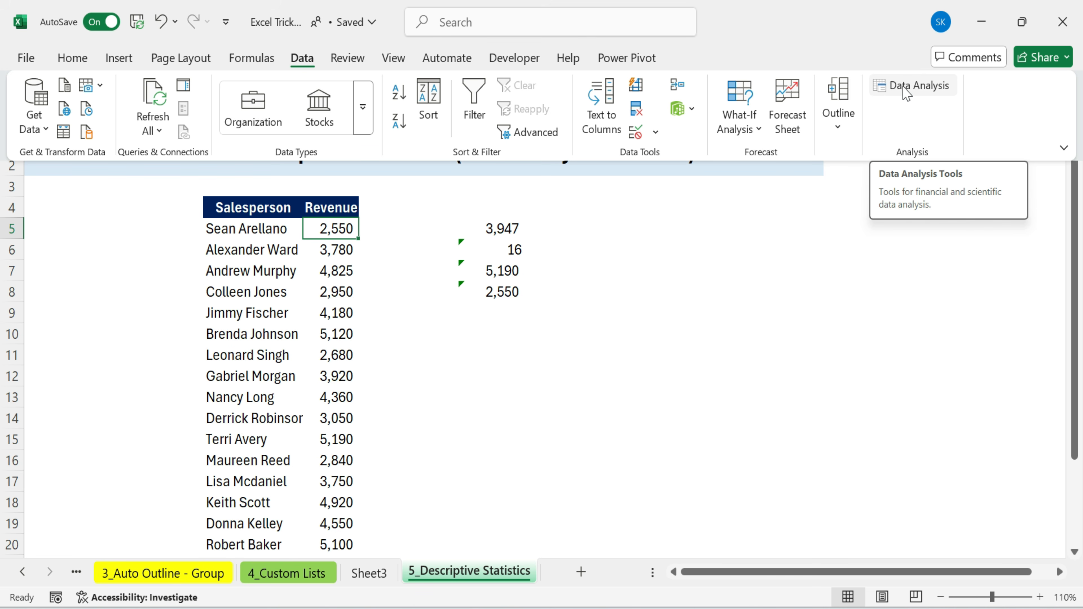
left_click(38, 61)
left_click(66, 575)
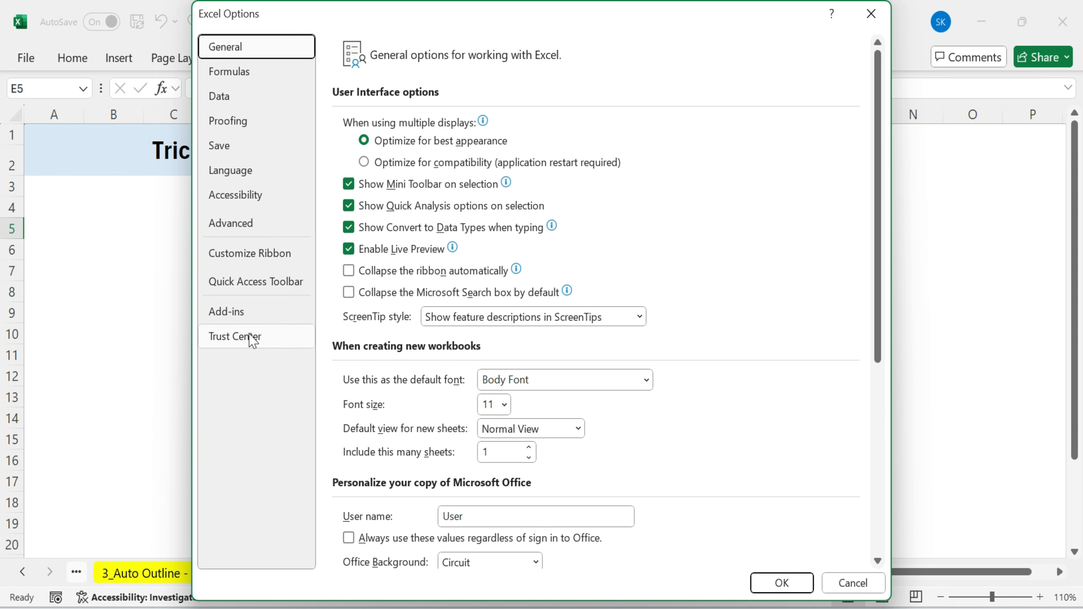
left_click(258, 315)
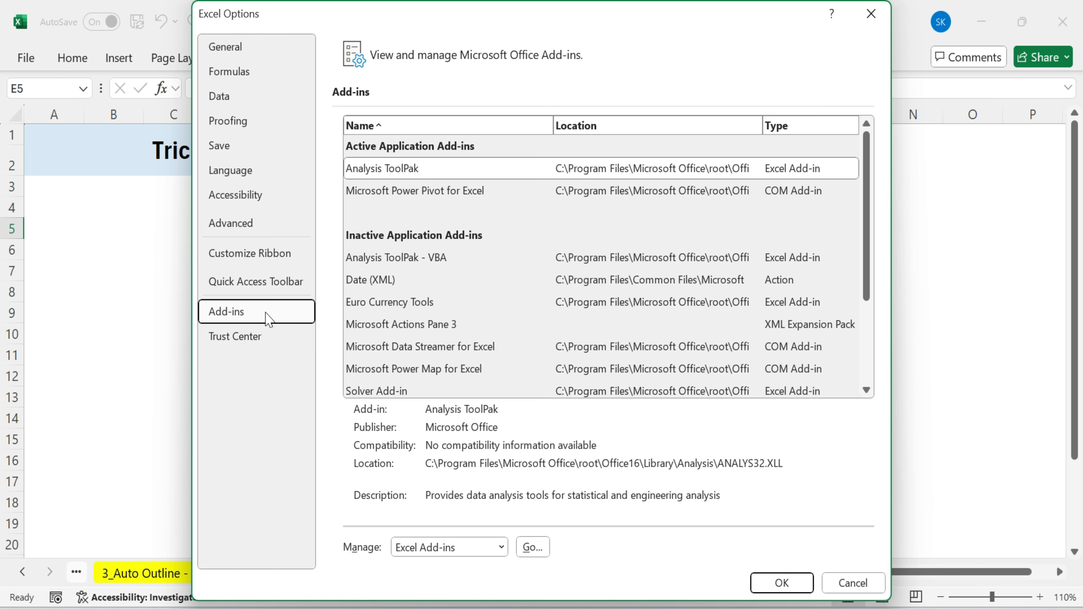
left_click(415, 169)
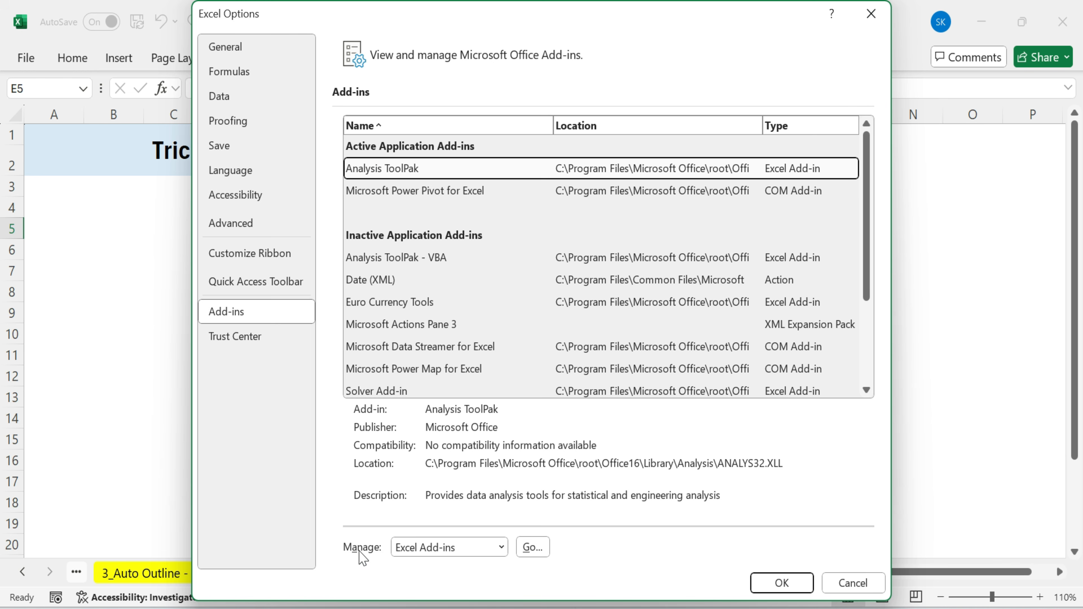
left_click(529, 549)
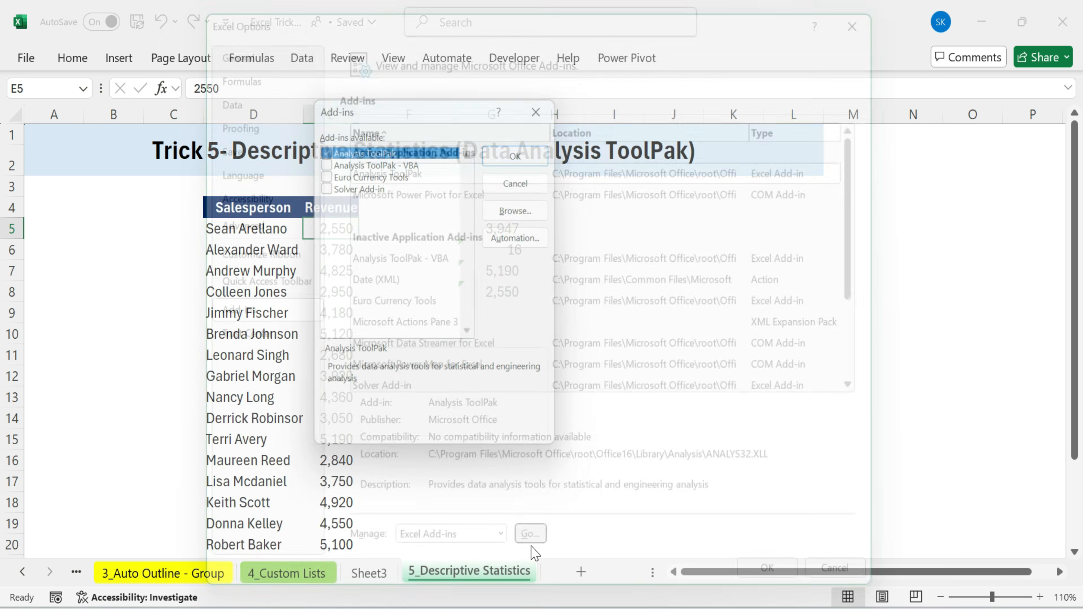
left_click(323, 148)
left_click(322, 148)
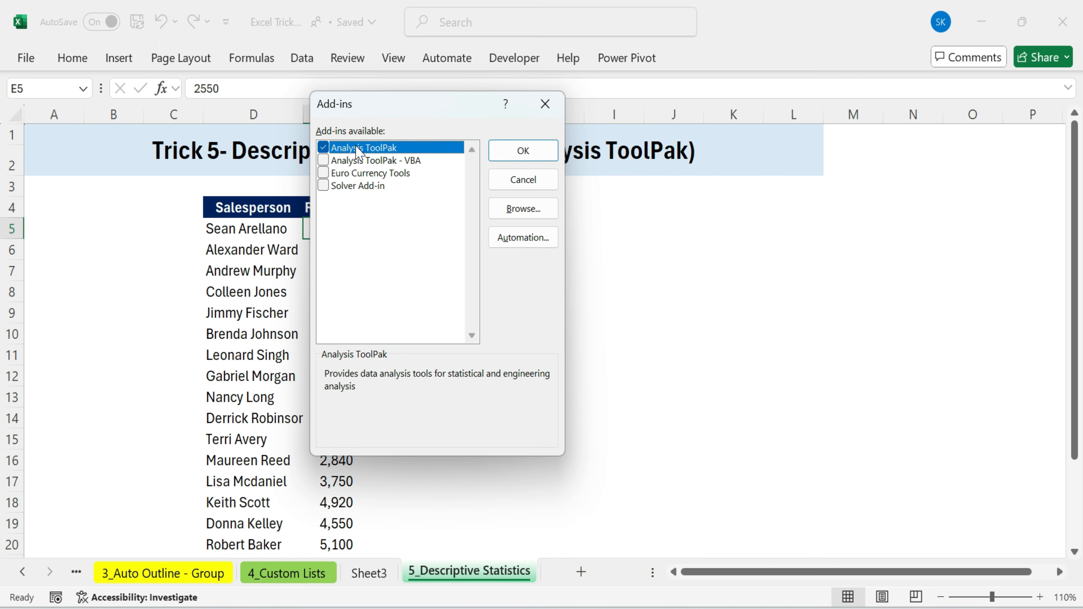
left_click(529, 154)
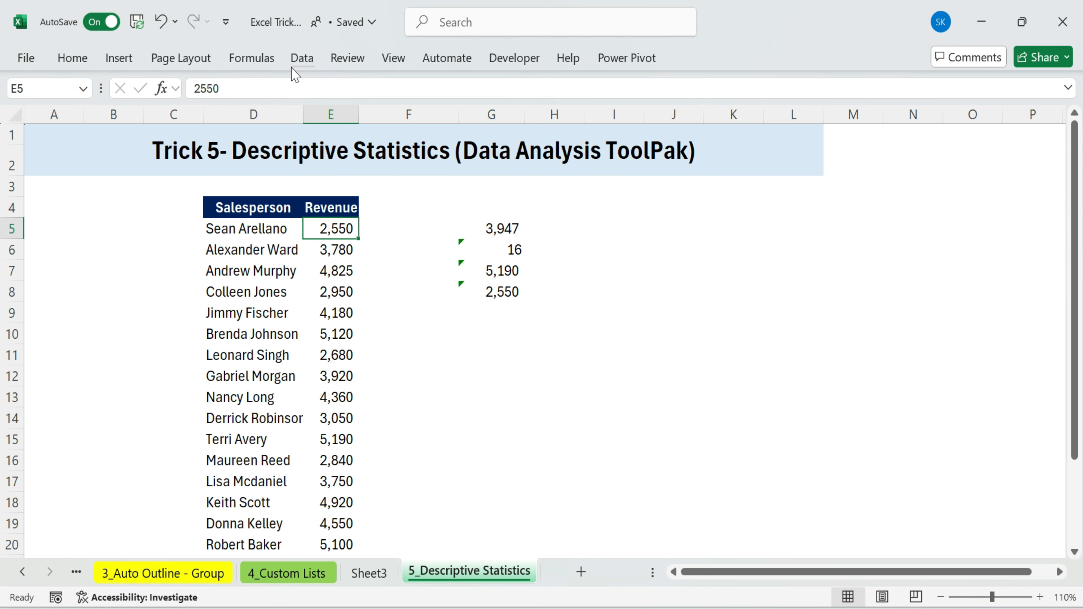
Open the Descriptive Statistics tool from Data Analysis and set its input range to the Revenue values $E$5:$E$24
left_click(303, 59)
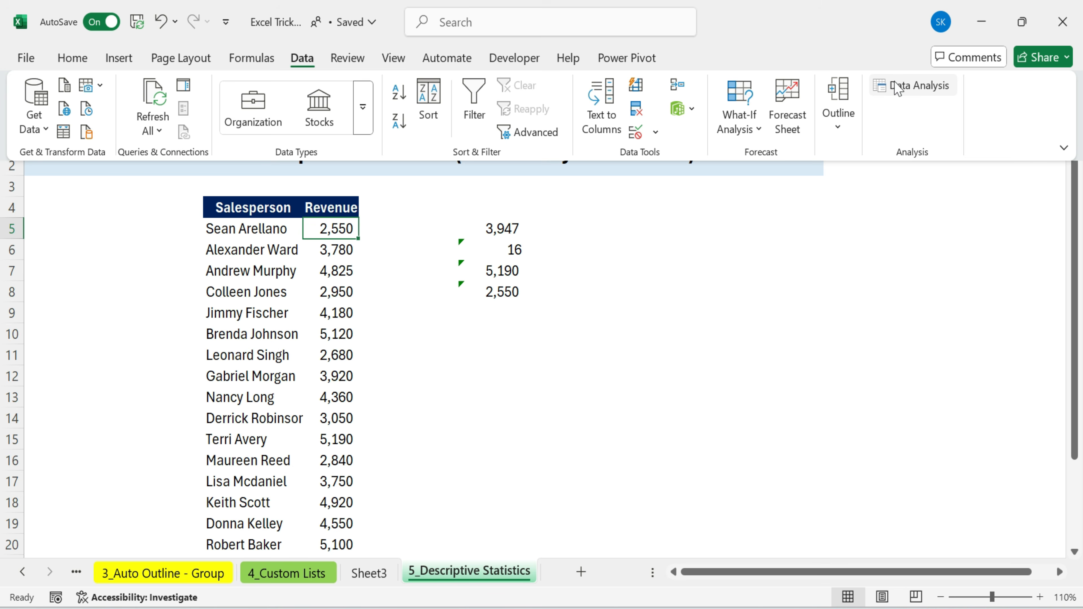
left_click(918, 90)
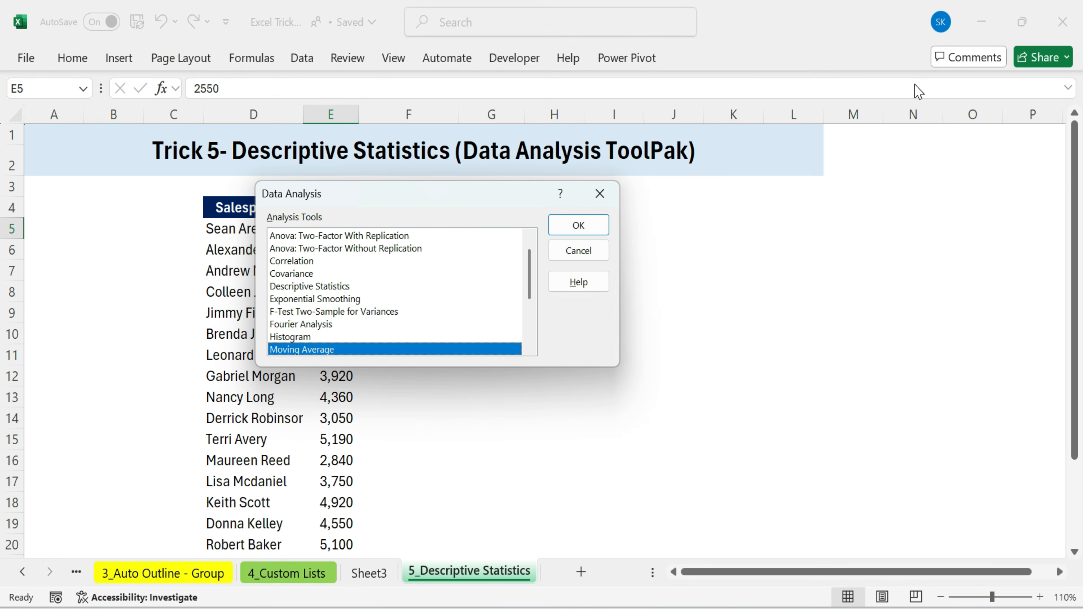
left_click(301, 286)
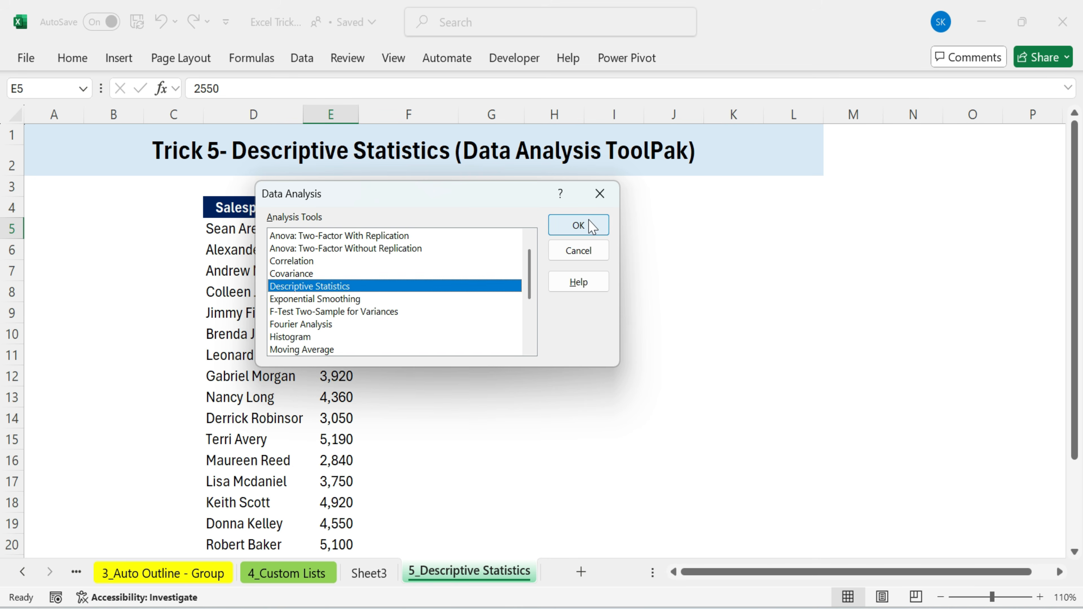
left_click(578, 226)
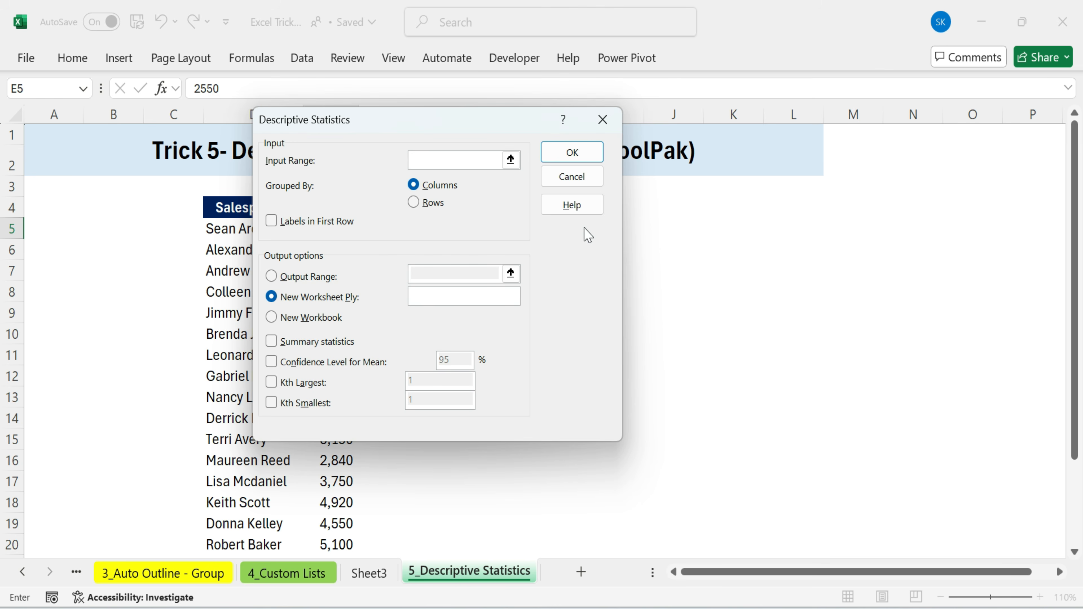
left_click_drag(435, 124, 640, 256)
left_click(720, 299)
left_click(336, 224)
key("ctrl+shift+Down")
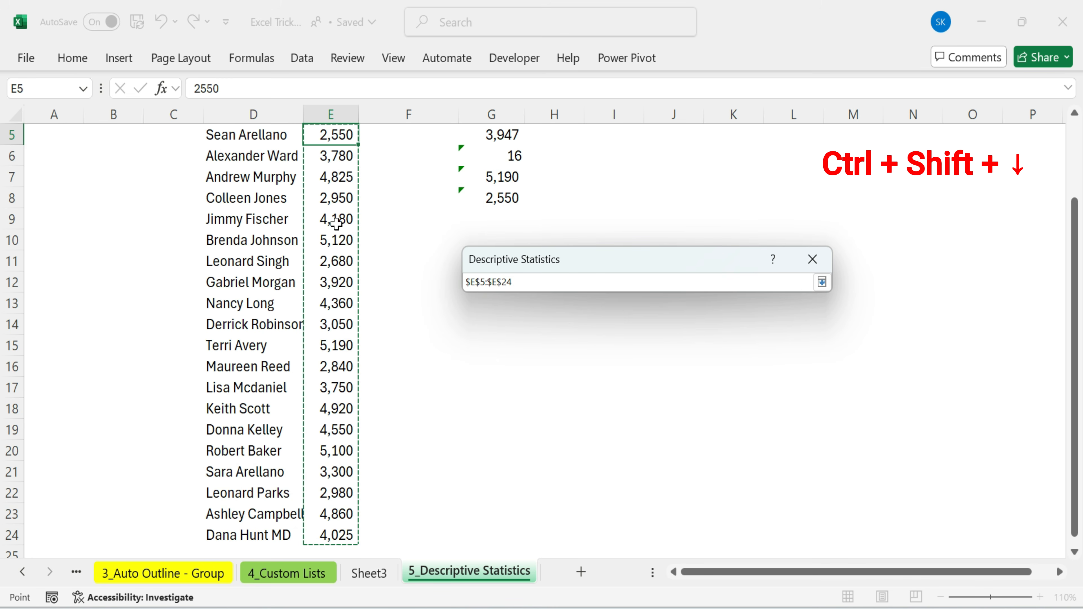
left_click(821, 282)
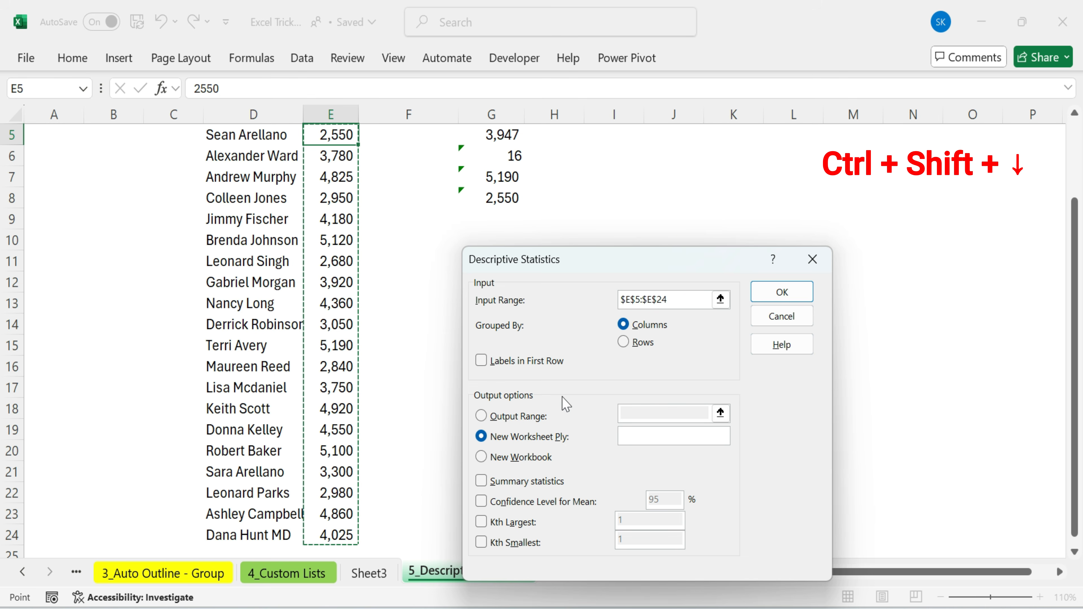
Turn on Summary statistics, set the output range to J4, and run the analysis
left_click(481, 481)
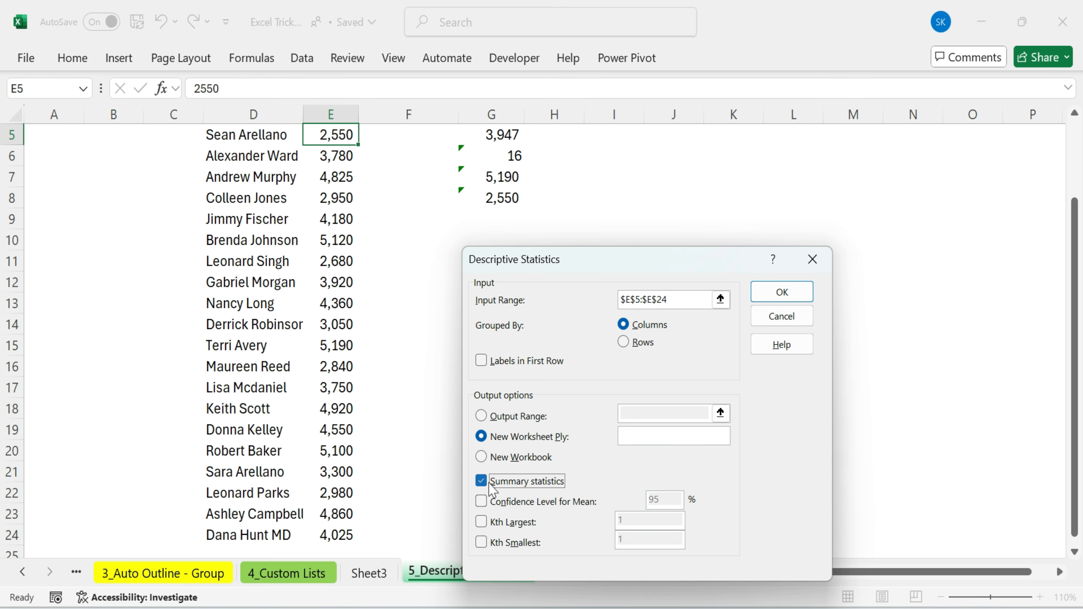
left_click(482, 416)
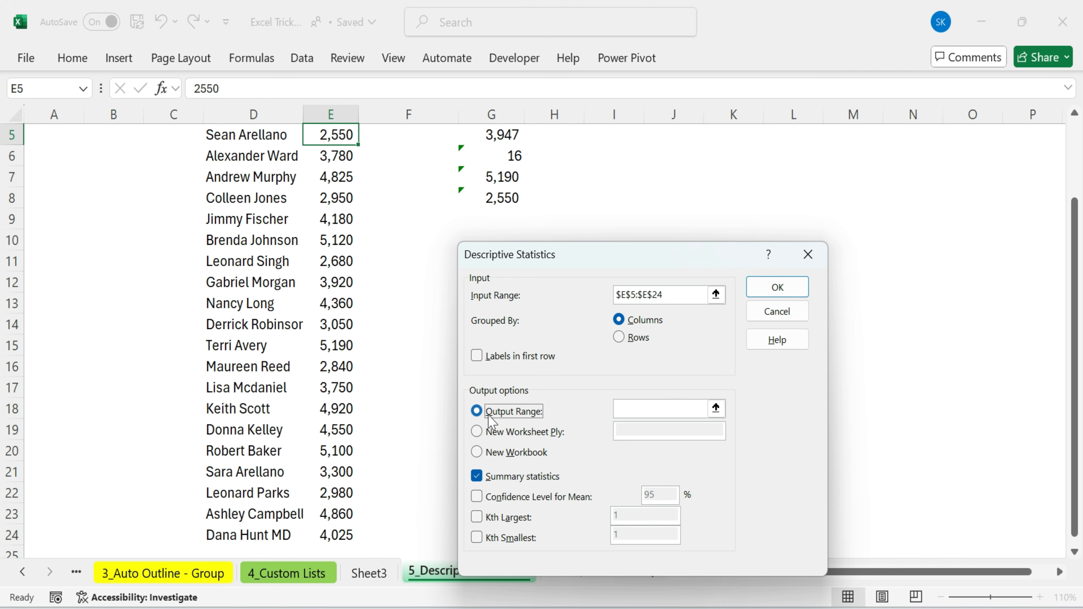
left_click(716, 409)
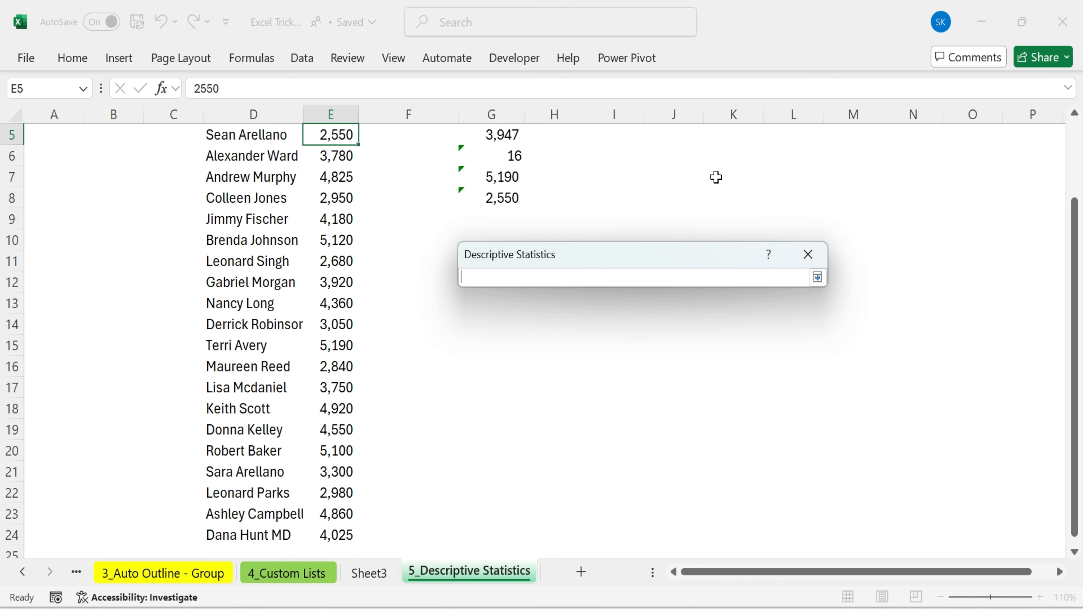
scroll(723, 175, "up", 2)
left_click(682, 211)
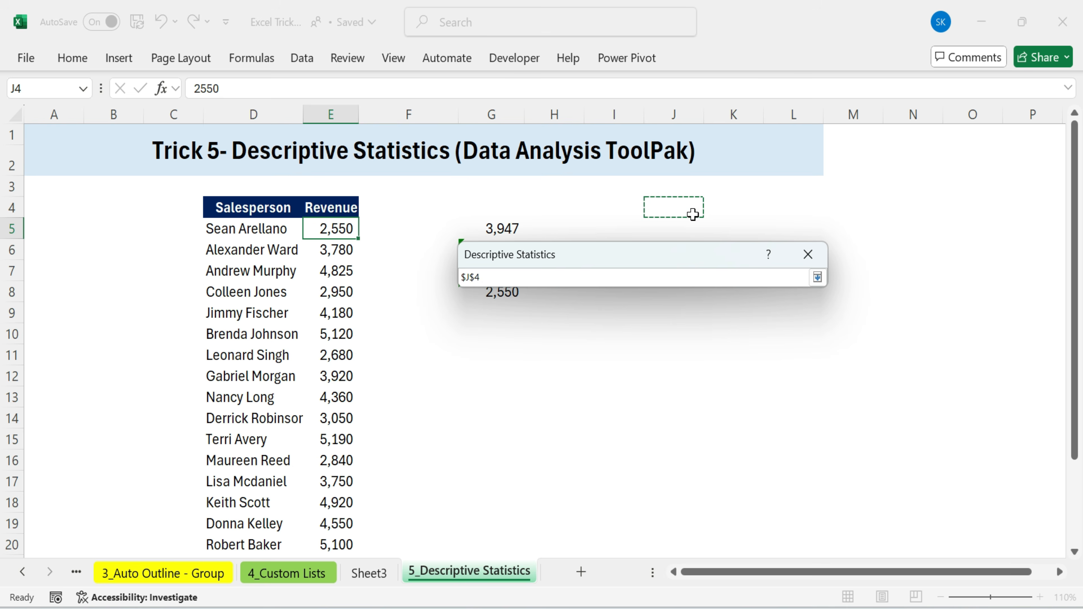
left_click(817, 278)
left_click(780, 287)
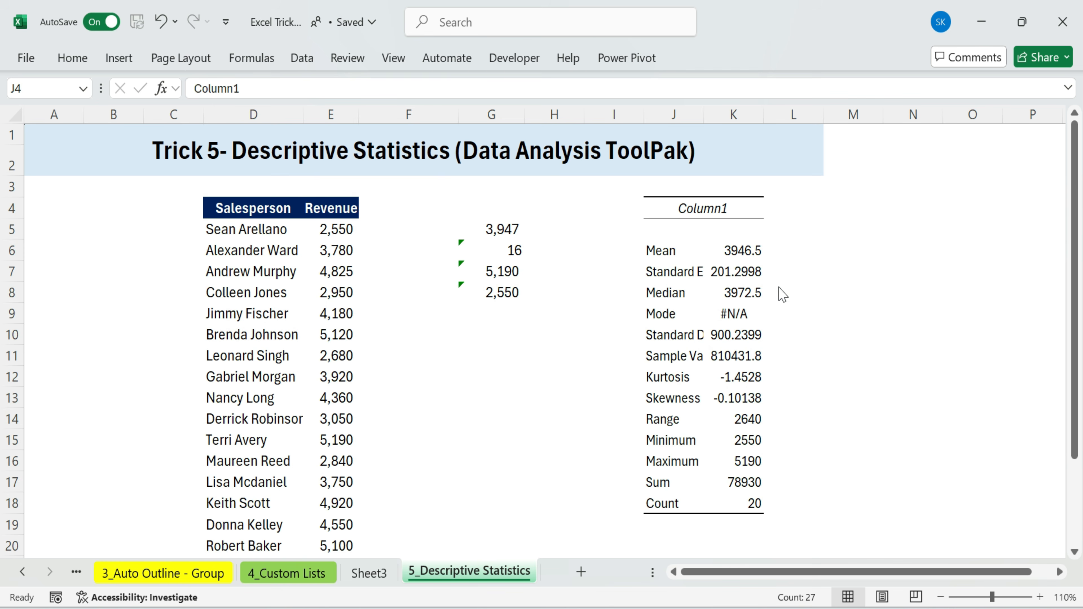
Examine the generated statistics such as Mean, Median, Mode, Minimum and Count in the output table
left_click(665, 252)
left_click(720, 299)
left_click_drag(667, 249, 724, 250)
left_click_drag(663, 290, 733, 292)
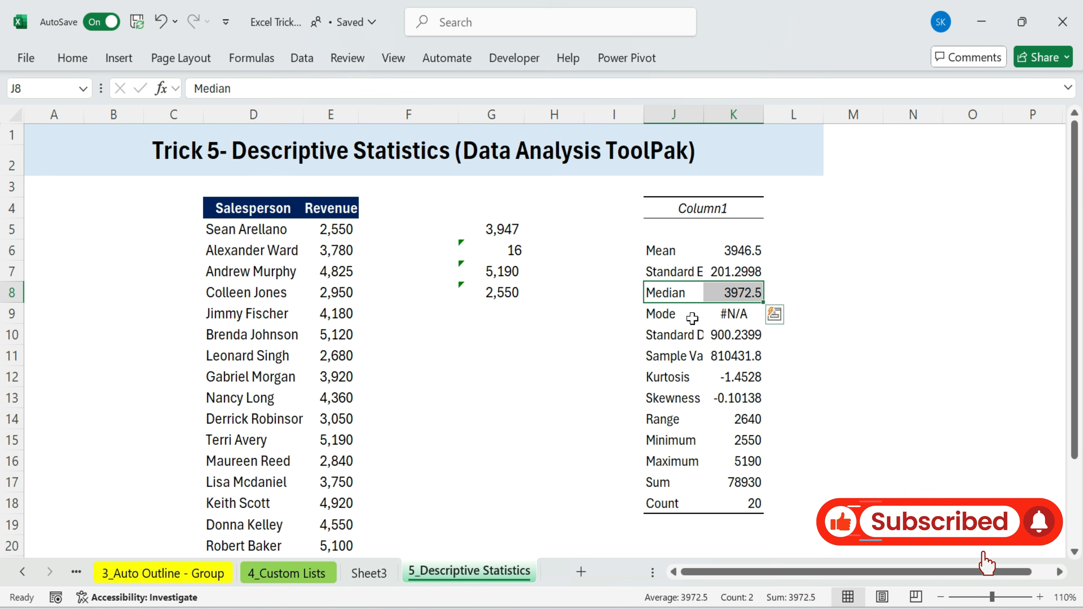
double_click(672, 314)
left_click(653, 475)
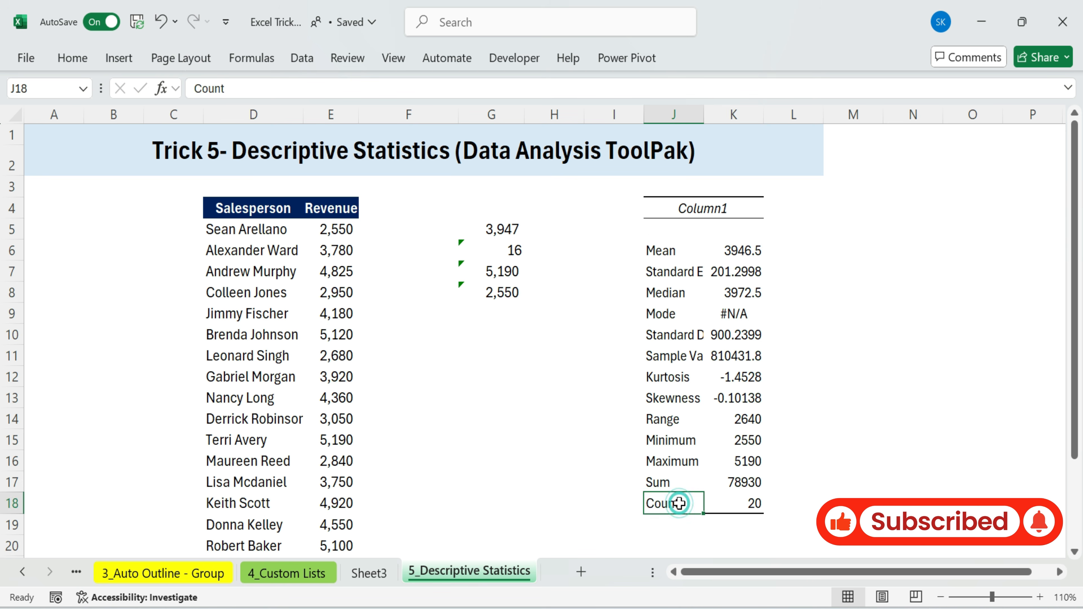
left_click(678, 440)
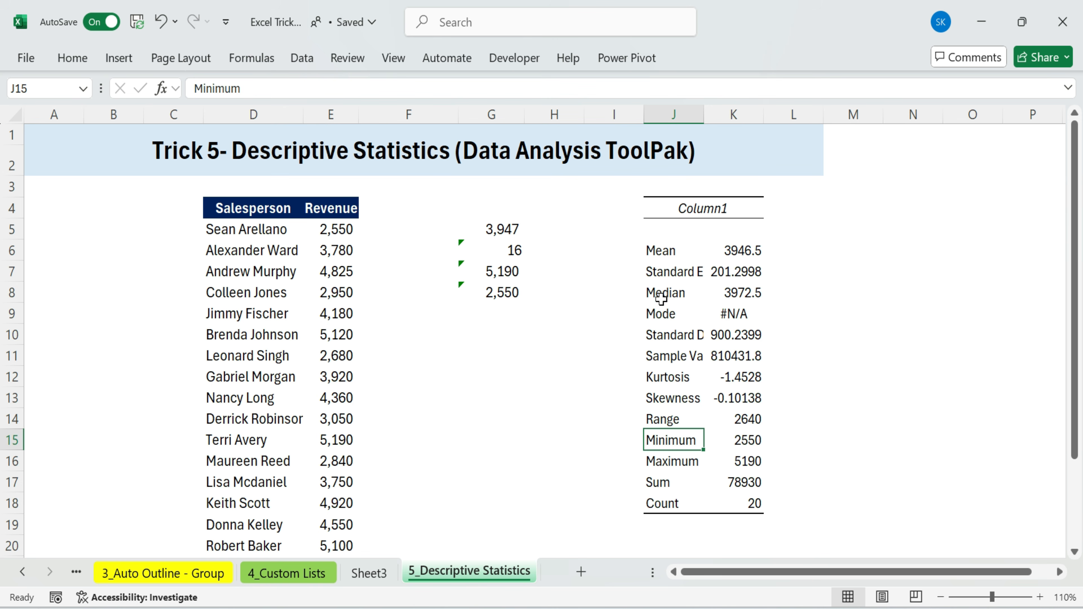
Delete the Standard Deviation, Sample Variance, Kurtosis and Skewness rows' contents from the output table
left_click_drag(665, 338, 730, 394)
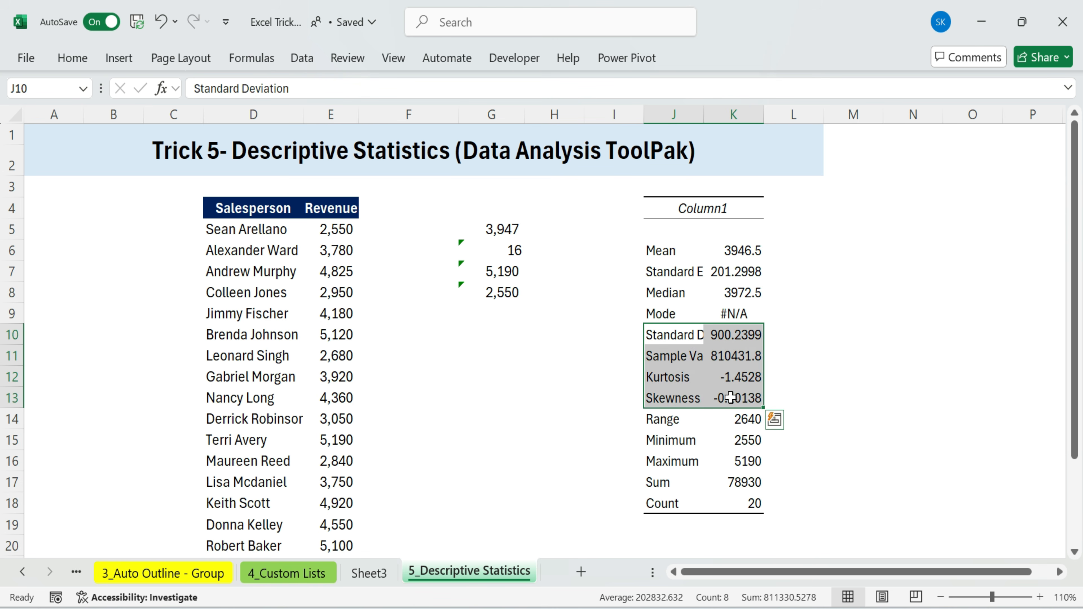
key("Delete")
left_click(806, 437)
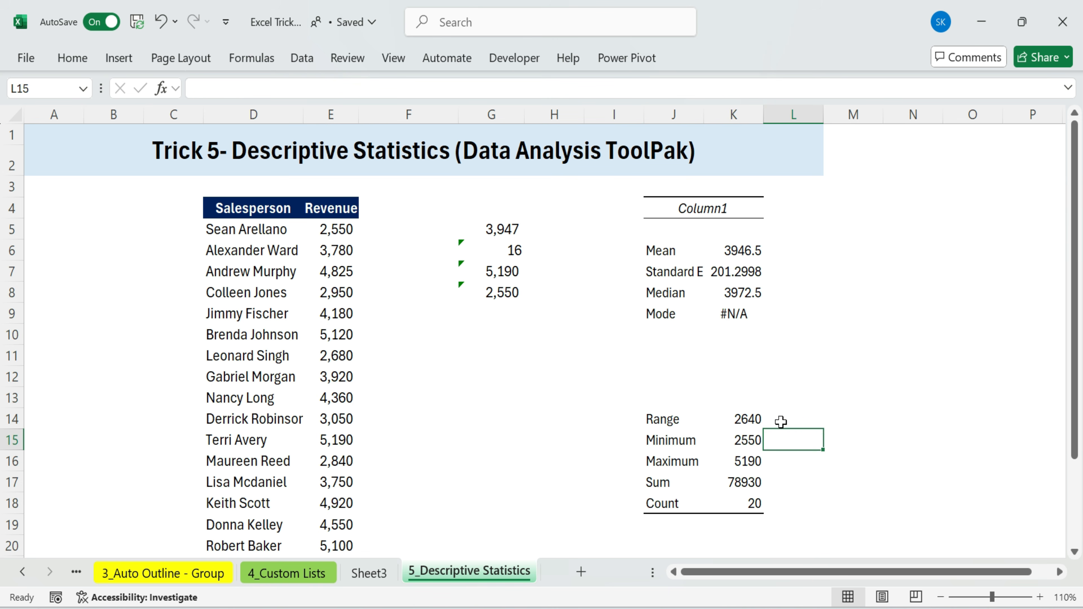
Clear the earlier formula results by deleting the contents of range F5:I12
left_click(660, 435)
left_click(658, 457)
left_click(658, 480)
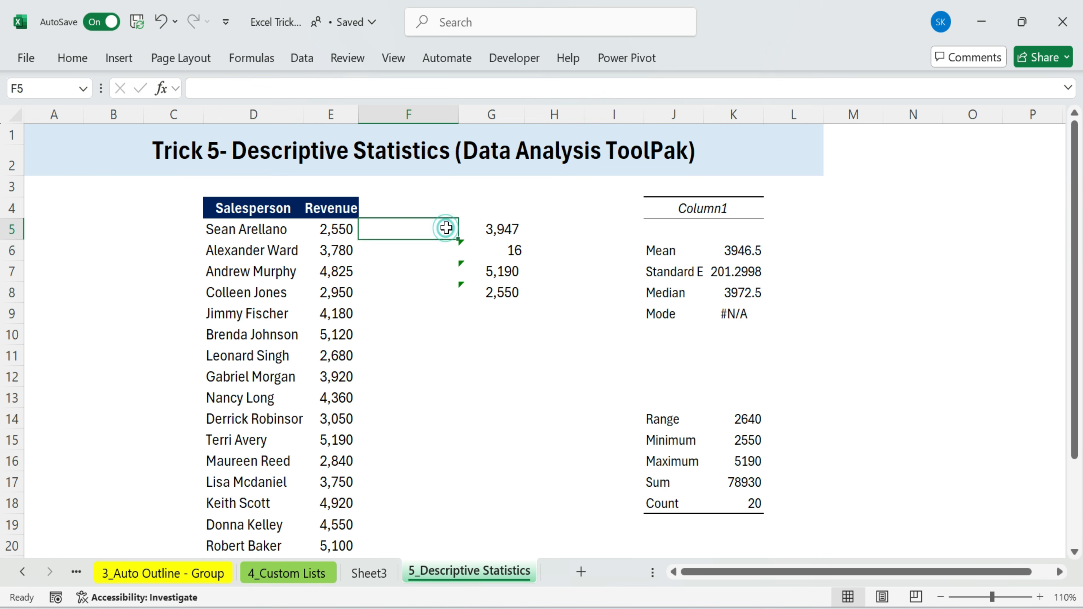
left_click_drag(445, 229, 590, 382)
key("Delete")
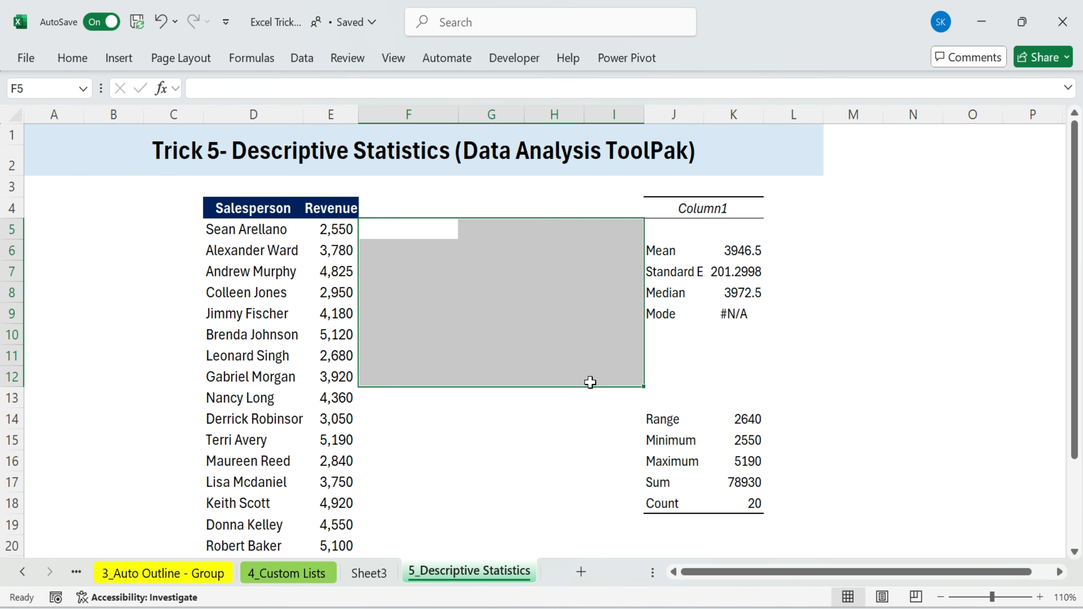
left_click(889, 351)
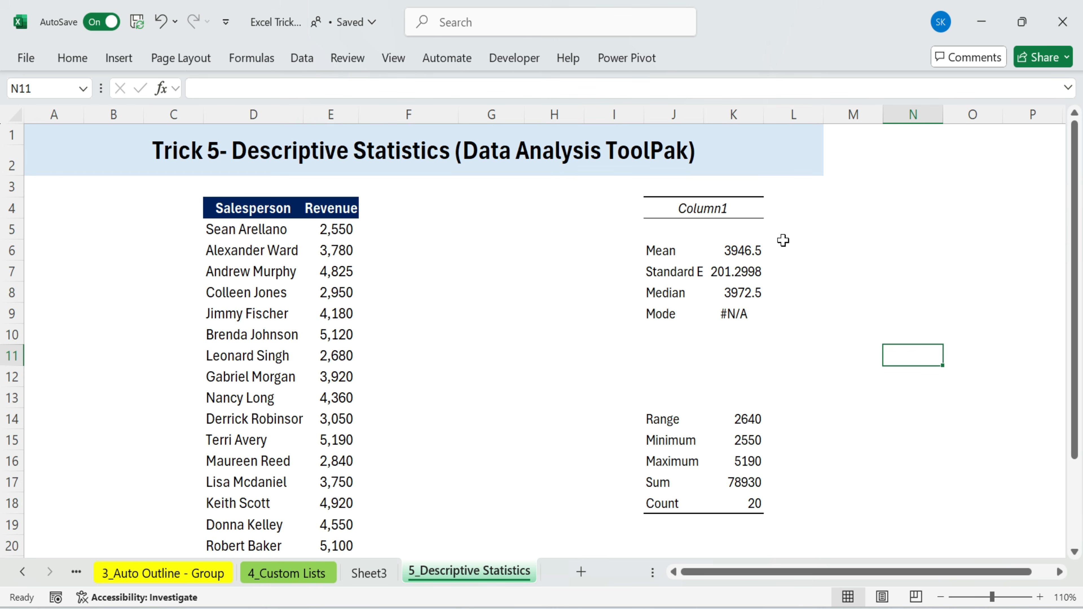